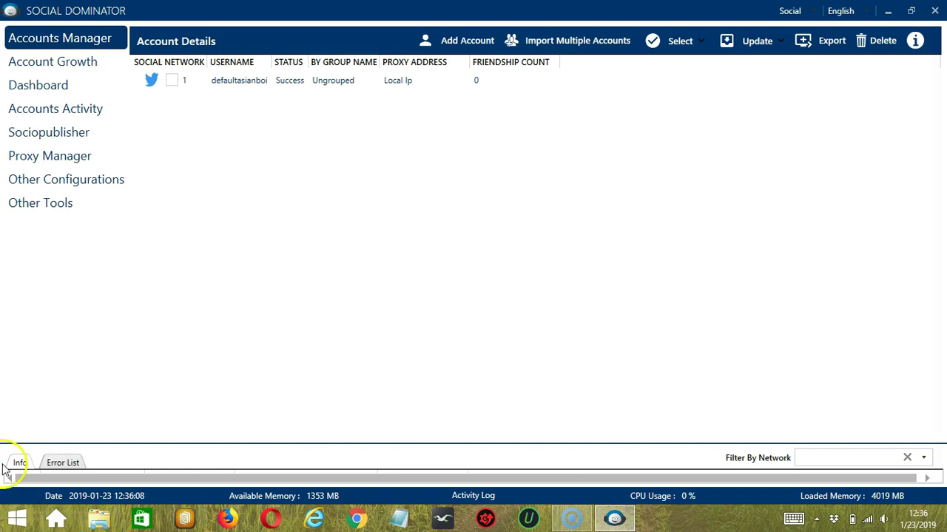
Step: Go to the account's tools from its context menu and show the Accounts Activity Delete settings
right_click(220, 83)
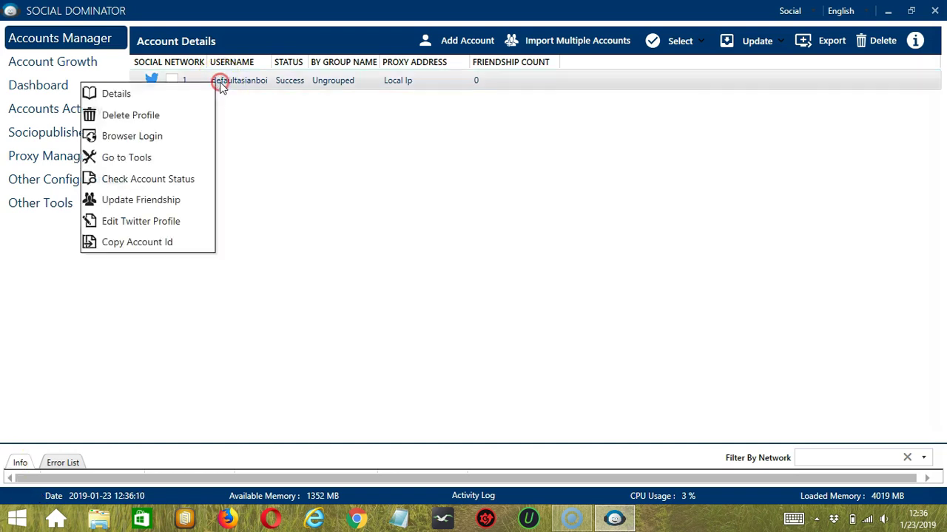
left_click(144, 162)
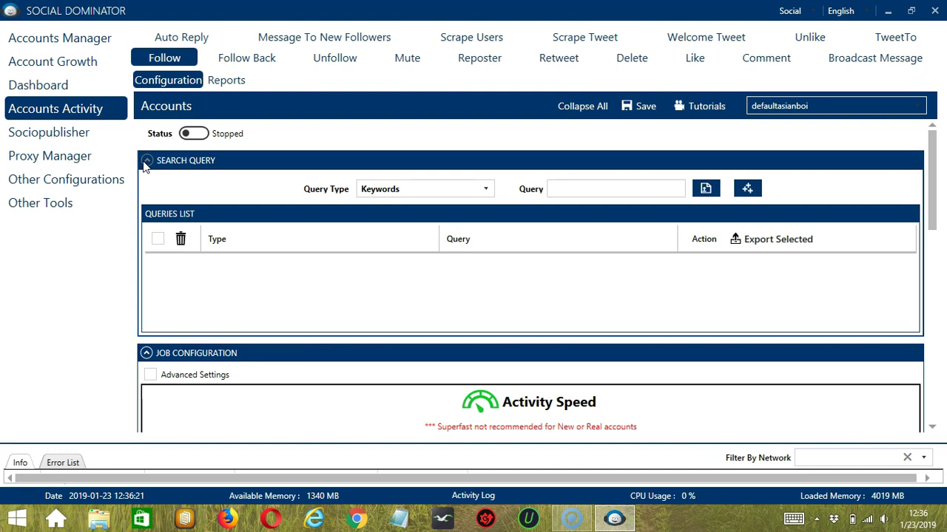
left_click(630, 59)
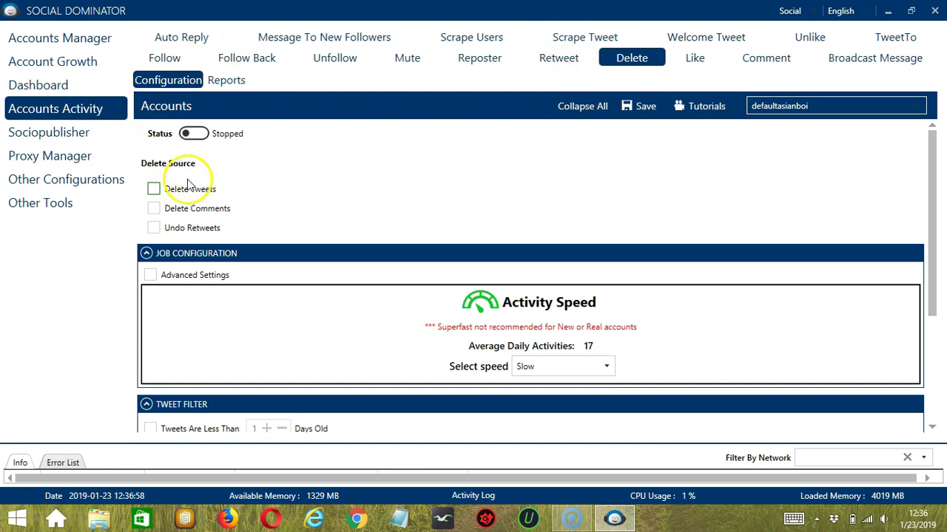
Step: Tick Delete Tweets, Delete Comments and Undo Retweets as the delete sources
left_click(153, 190)
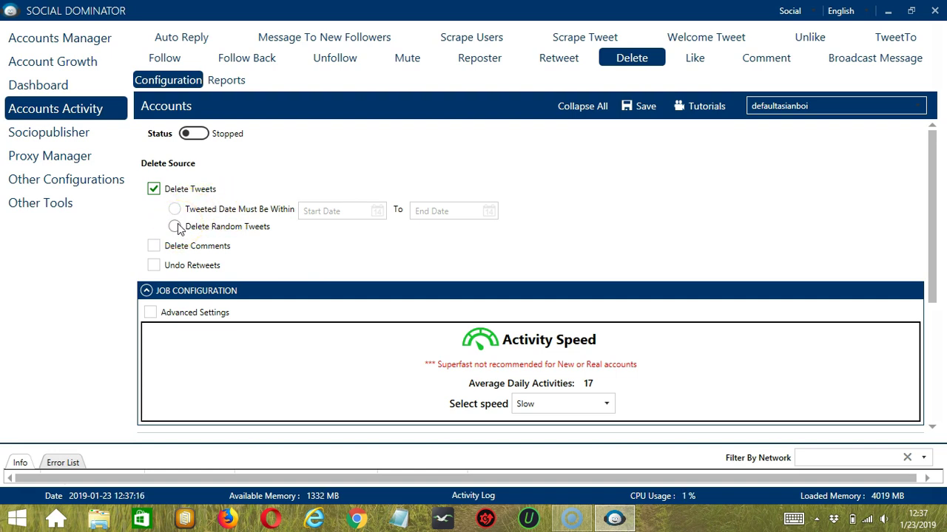
left_click(153, 245)
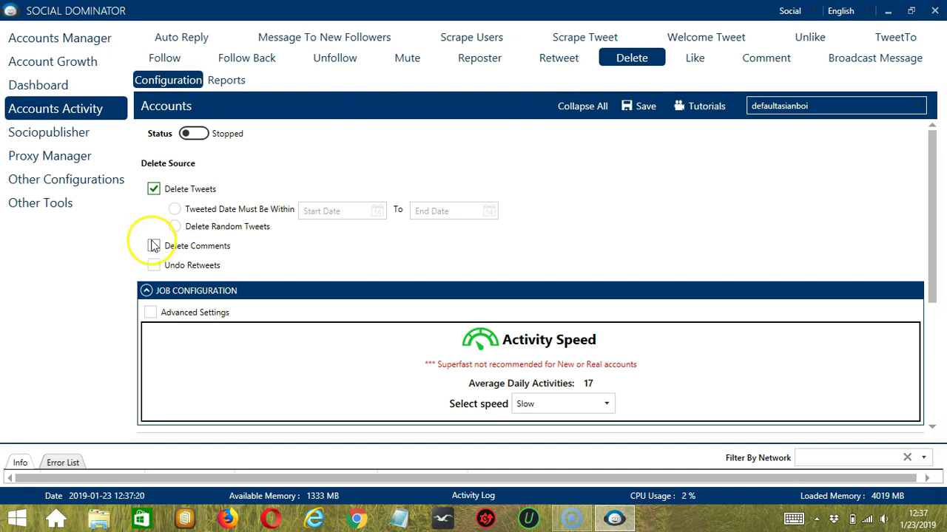
left_click(302, 255)
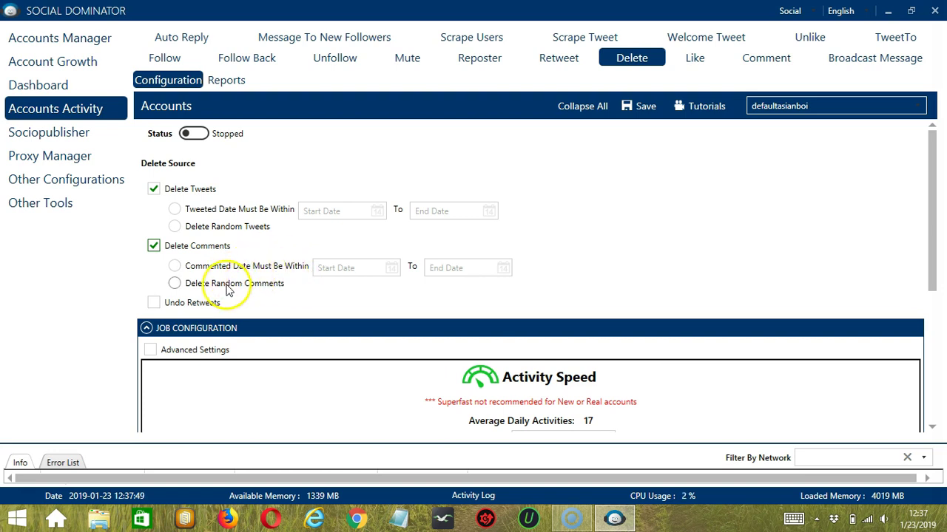
left_click(154, 303)
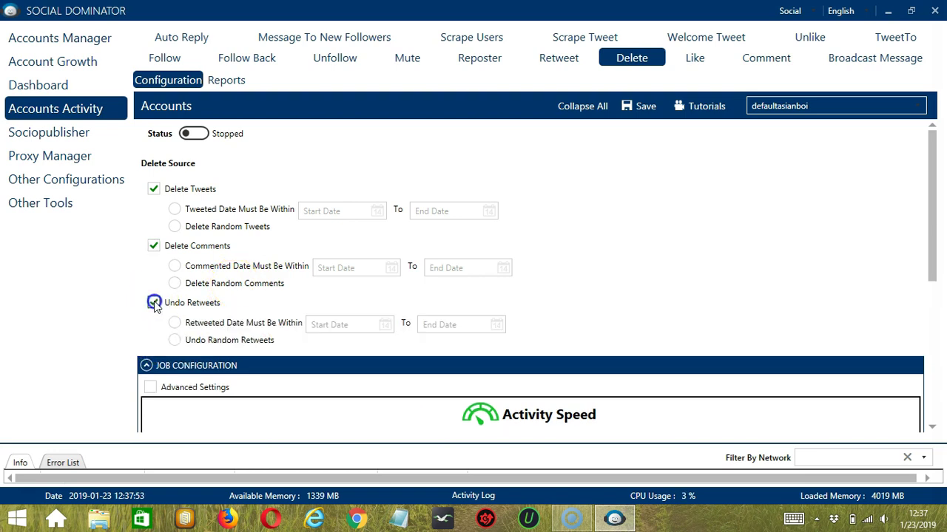
left_click(269, 307)
Step: Change the Delete job speed from Slow to Superfast, giving 85 average daily activities
scroll(382, 227, "down", 3)
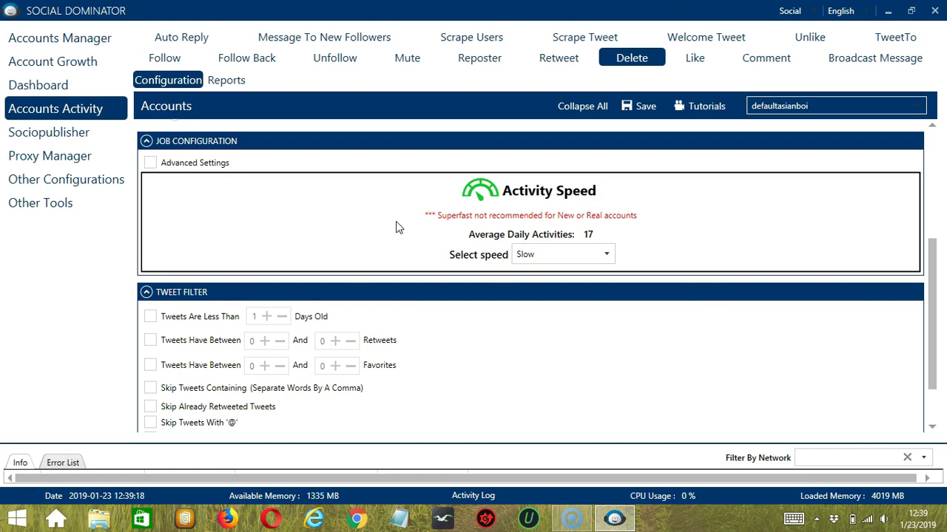
left_click(599, 254)
left_click(574, 288)
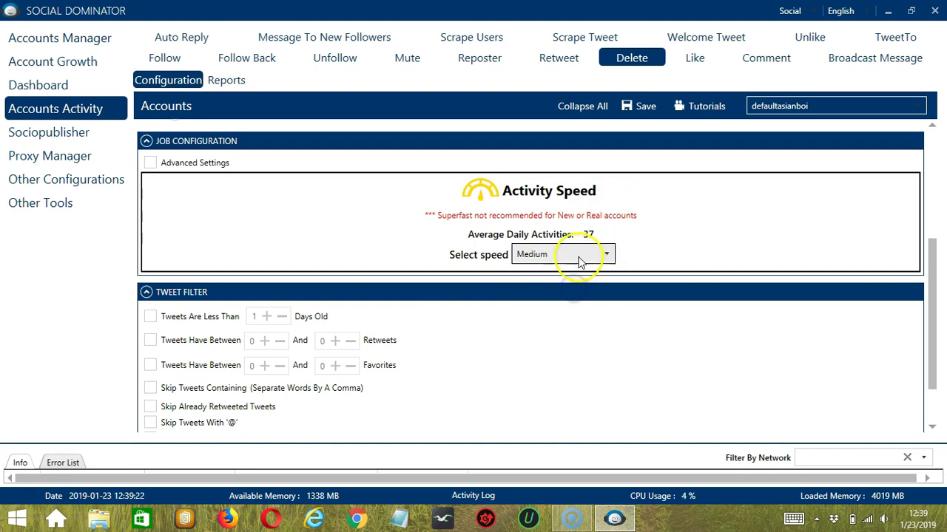
left_click(574, 253)
left_click(561, 304)
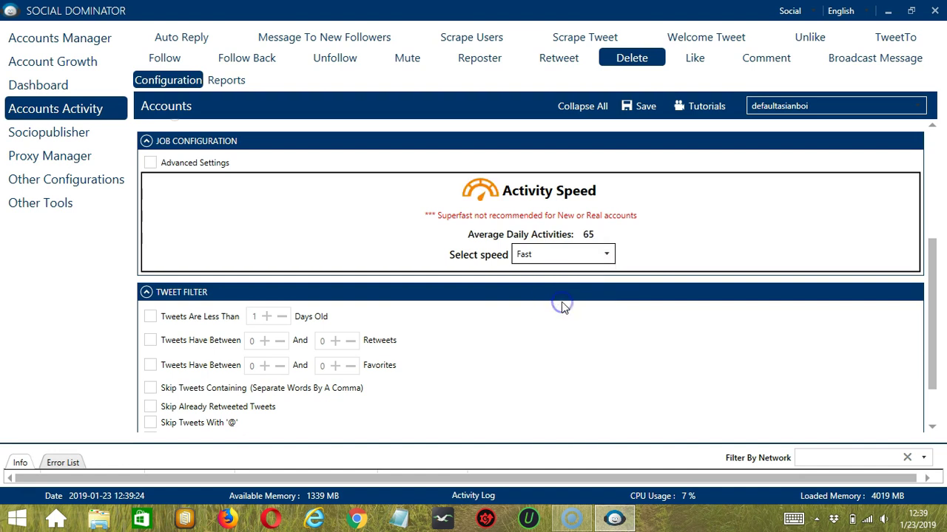
left_click(576, 251)
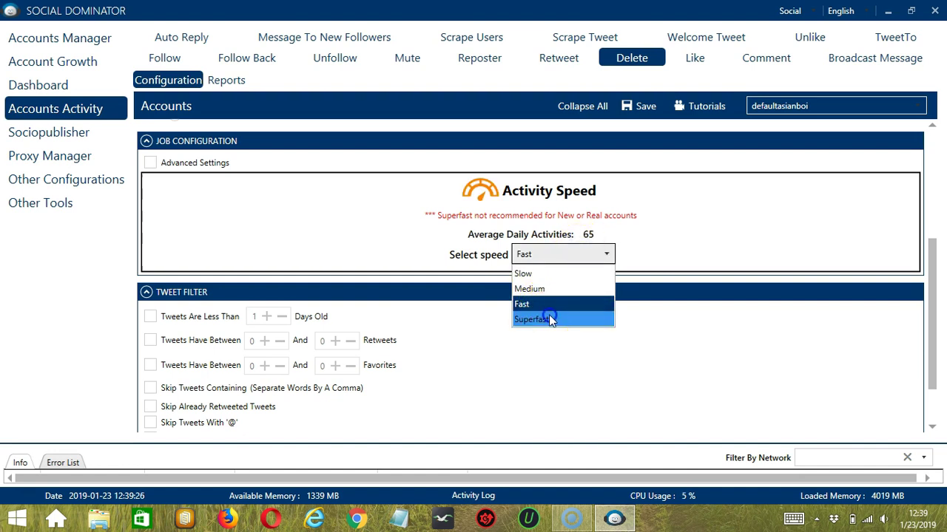
left_click(547, 318)
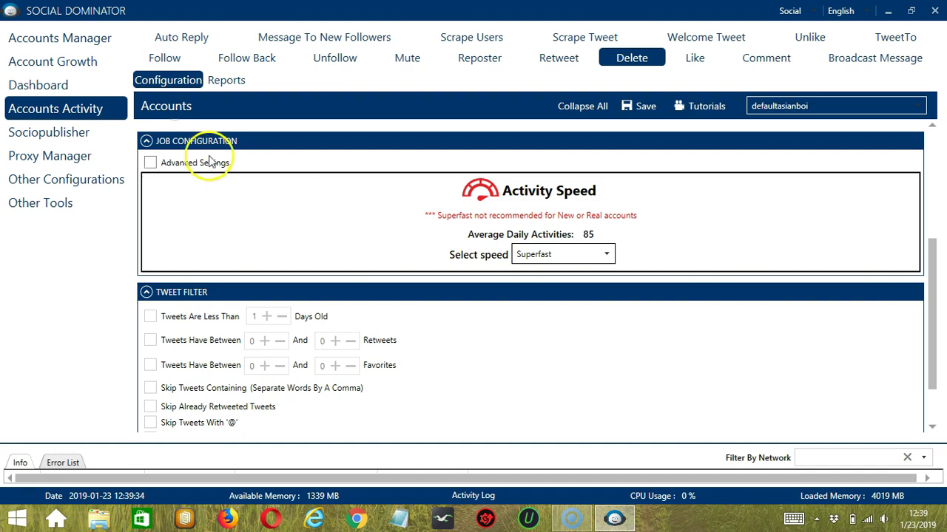
Step: Turn on Advanced Settings with 80–90 deletes per day and tick Increase Each Day With
left_click(163, 162)
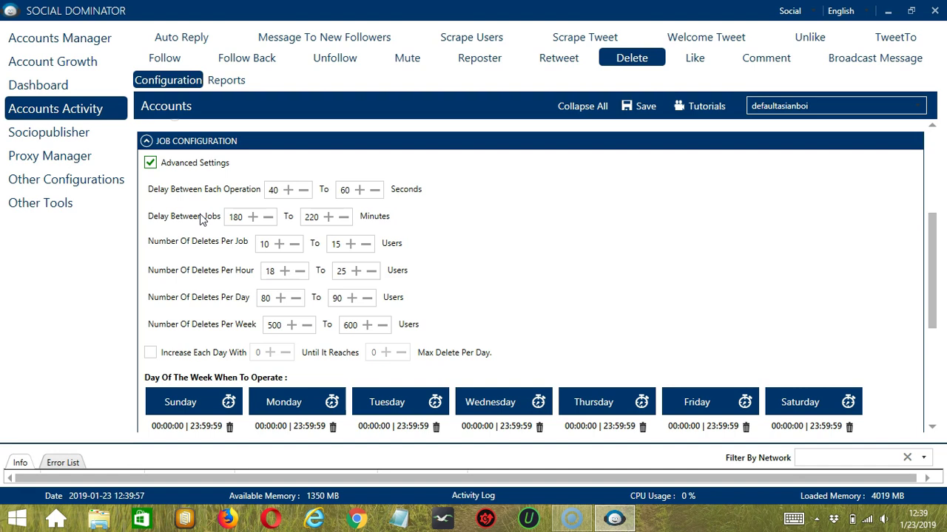
left_click(199, 235)
left_click(198, 279)
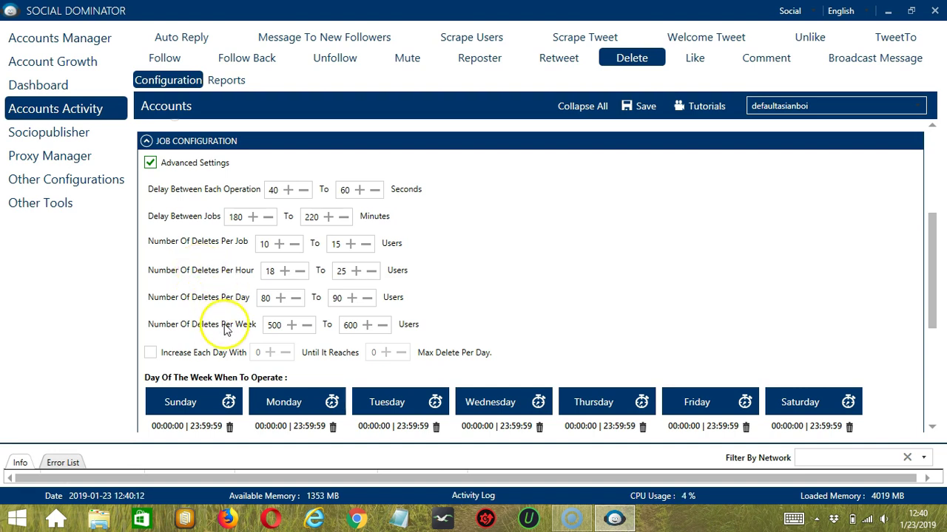
left_click(150, 352)
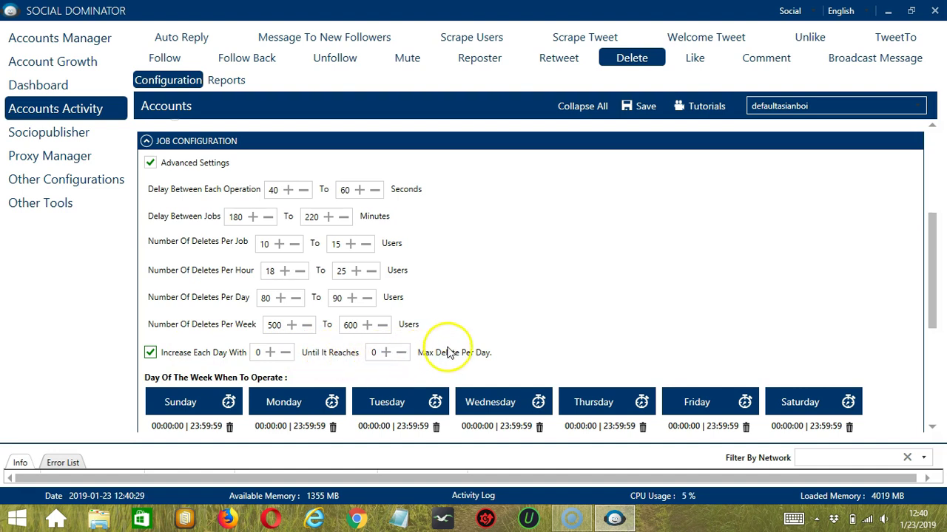
Step: Replace Monday's time range with a 12:00:00 AM–1:59:59 AM interval
scroll(296, 167, "down", 5)
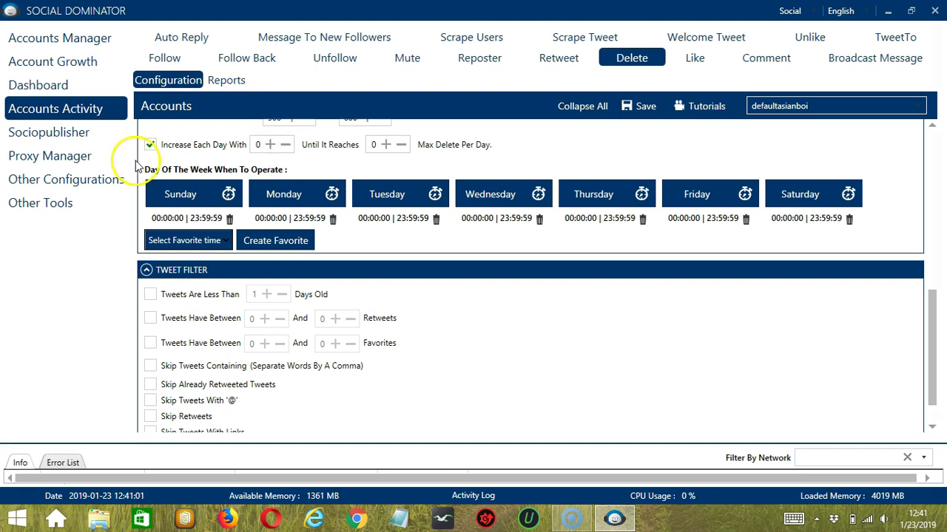
left_click(332, 219)
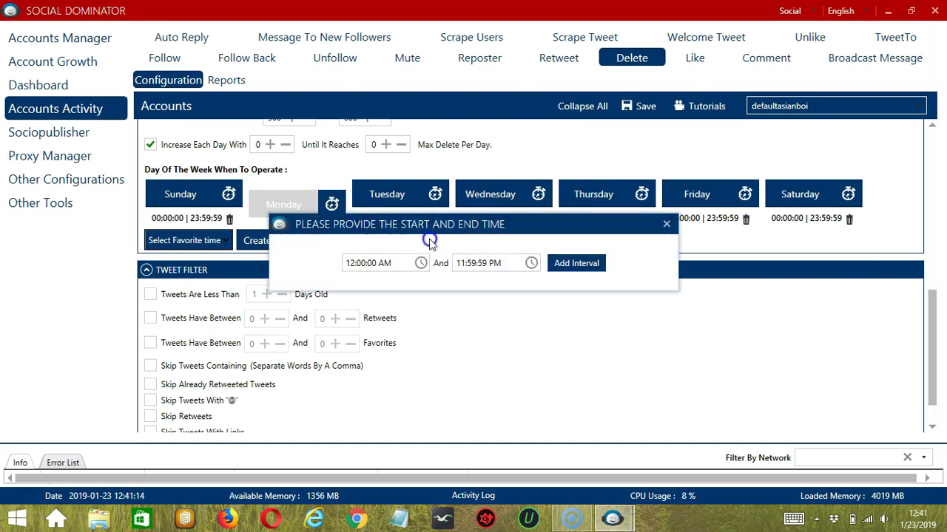
left_click(459, 263)
key("BackSpace")
left_click(483, 270)
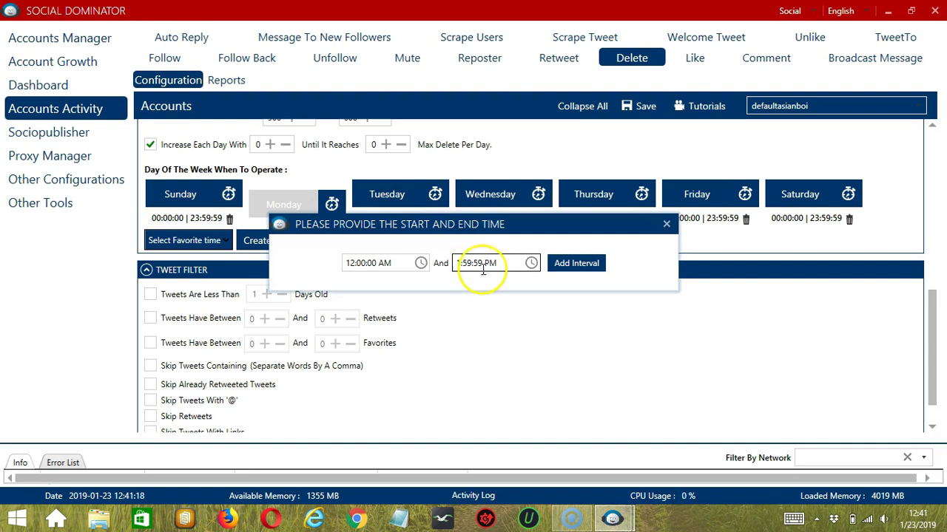
key("Delete")
type("A")
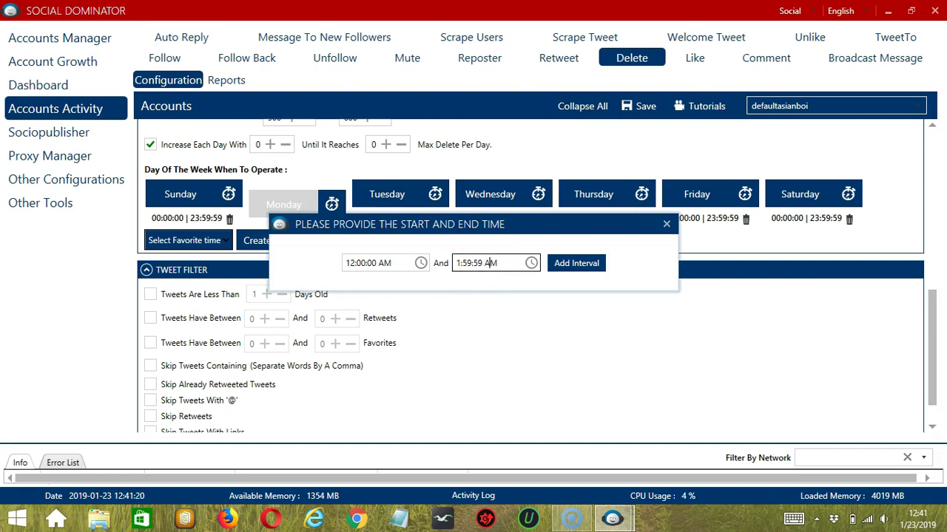
left_click(566, 264)
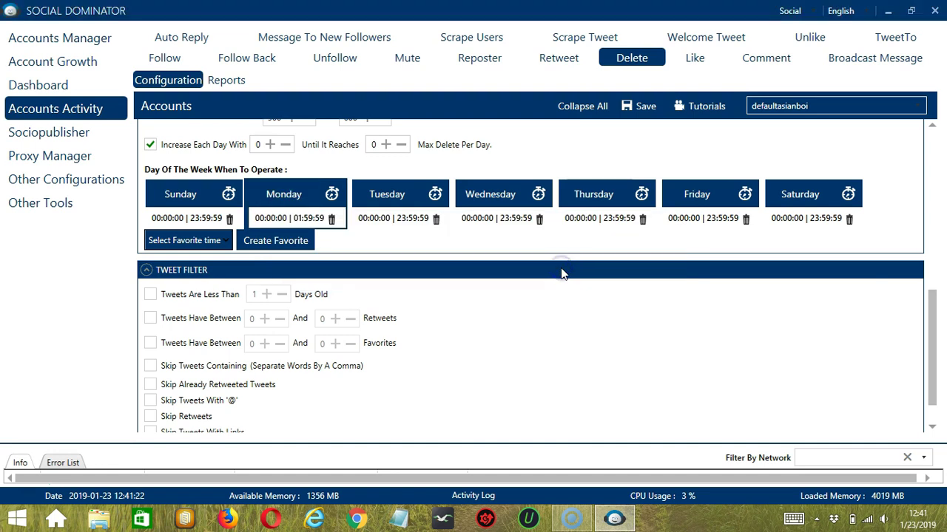
Step: Add a second Monday interval from 2:00:00 AM to 11:59:59 PM
left_click(287, 195)
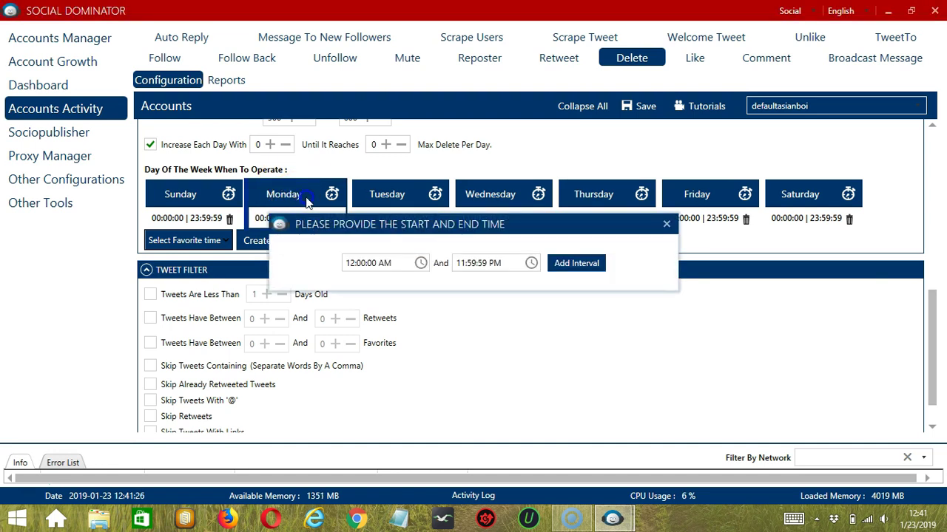
left_click(350, 264)
left_click(350, 263)
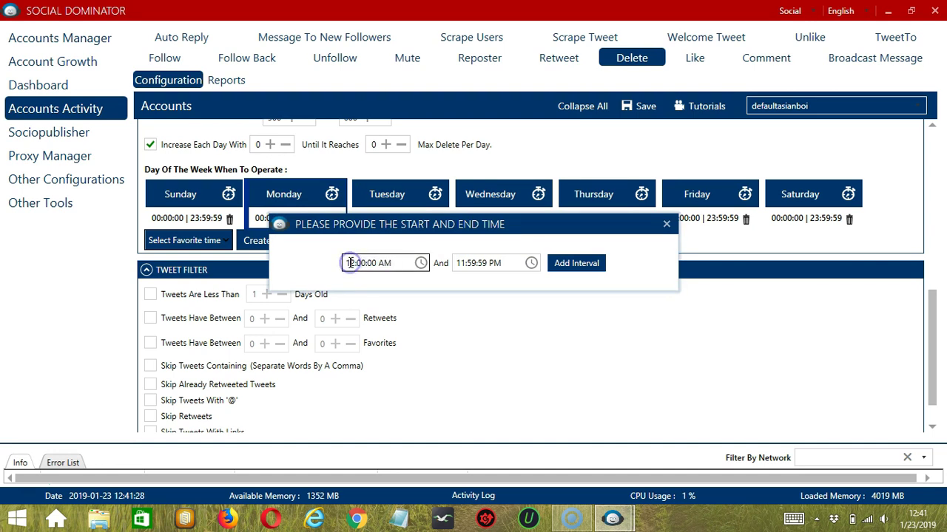
key("BackSpace")
left_click(561, 262)
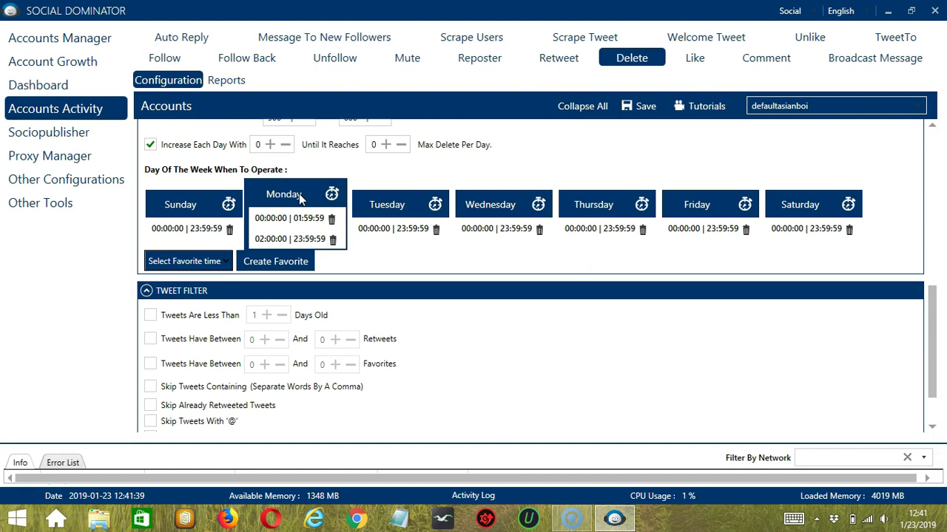
Step: Save the current weekly schedule as a favorite time named 'Twitter Delete'
left_click(274, 264)
type("Tw")
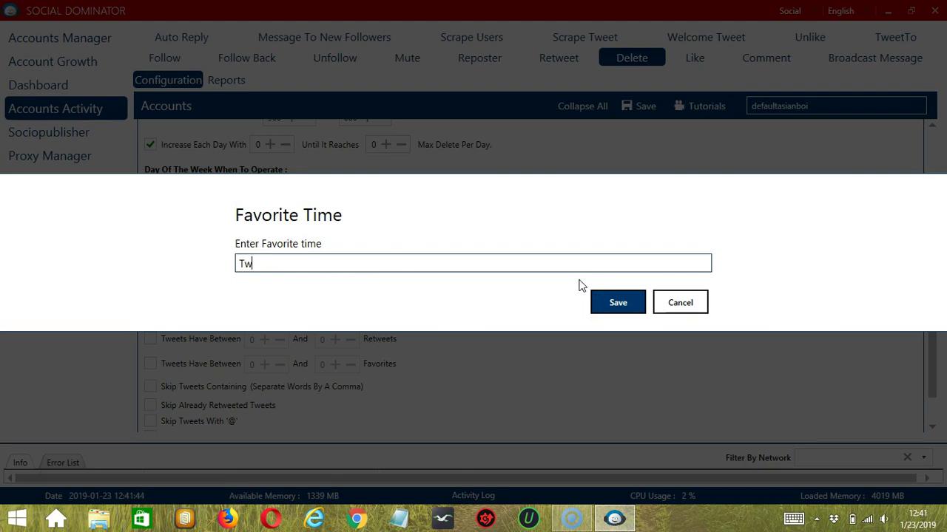
type("itter Delete")
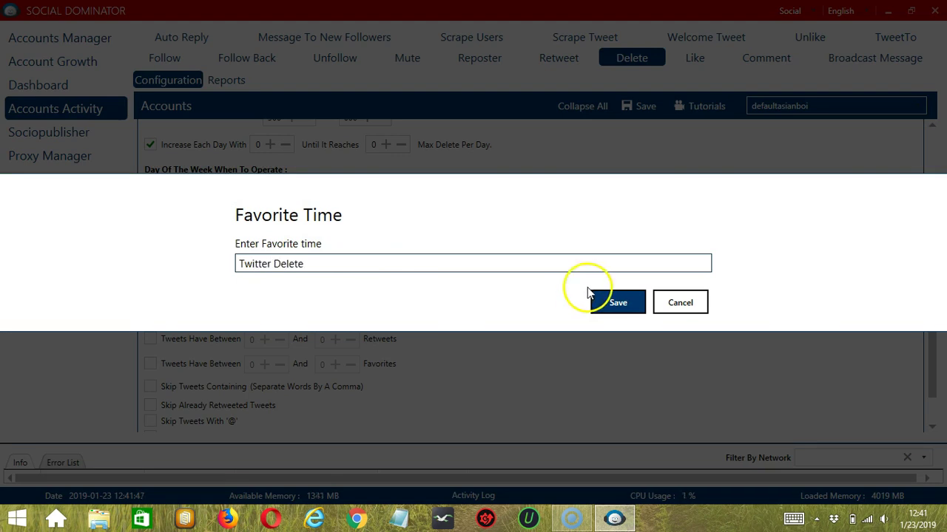
left_click(607, 301)
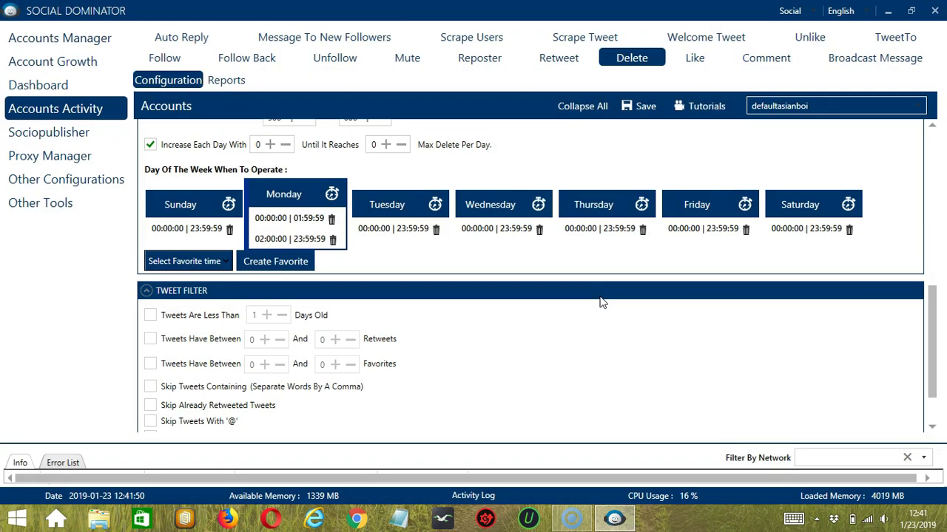
Step: Apply the 'Twitter Delete' favorite time to the Delete activity
left_click(220, 263)
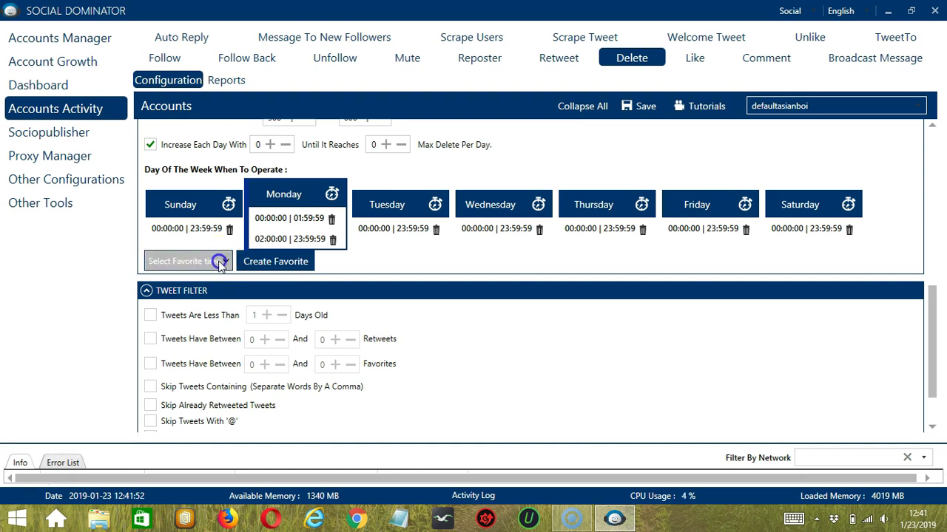
scroll(161, 214, "down", 5)
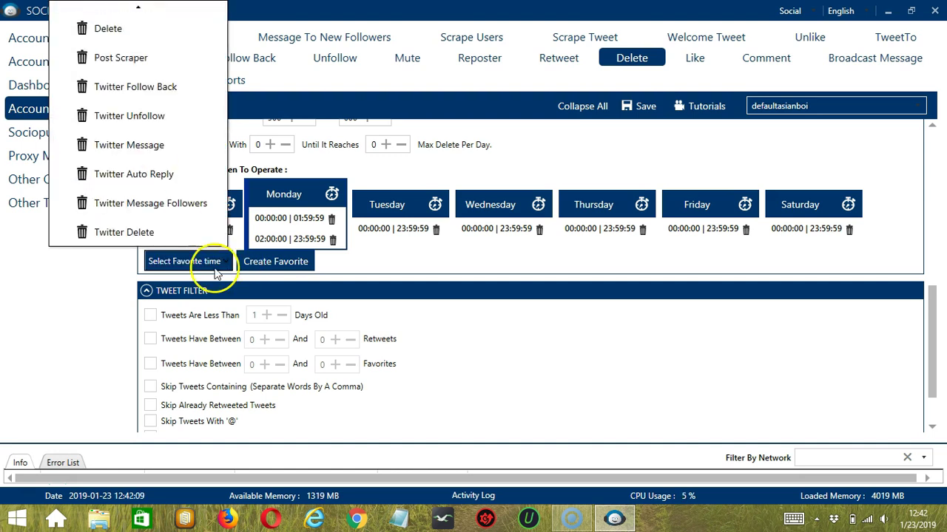
left_click(172, 234)
scroll(511, 311, "down", 1)
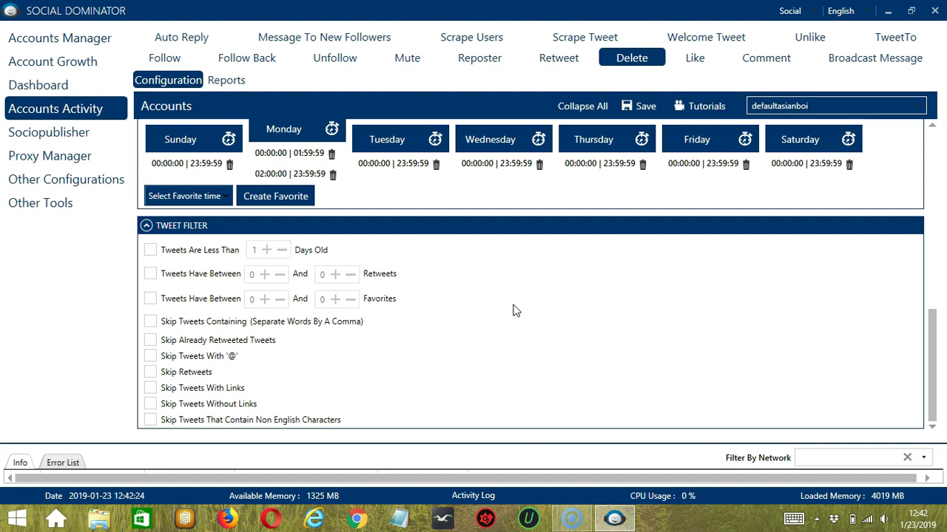
Step: Filter tweets to under 2 days old, with 1–2 retweets and 1–2 favorites
left_click(152, 252)
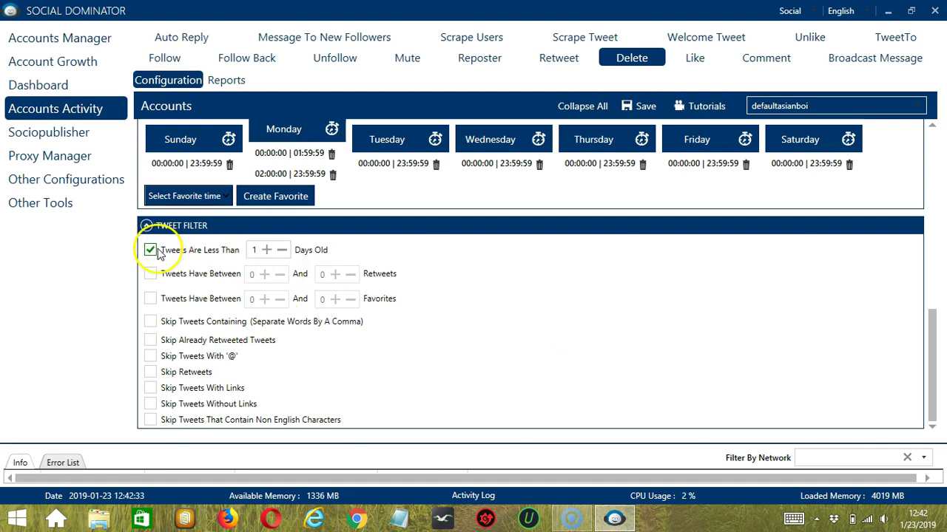
left_click(267, 250)
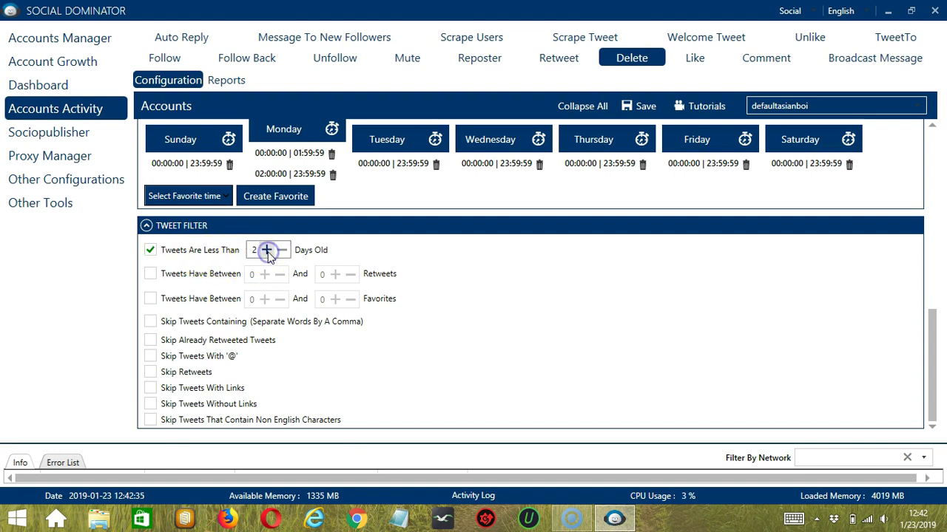
left_click(170, 277)
left_click(264, 273)
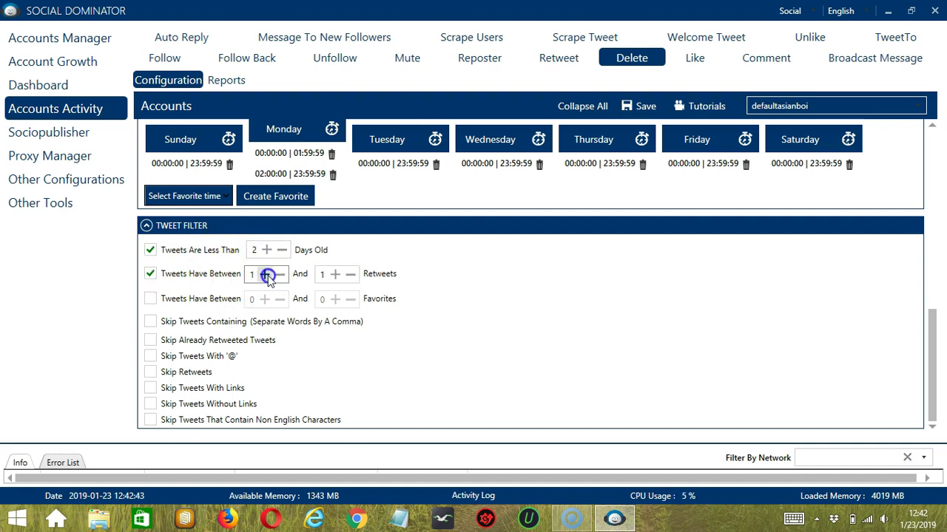
left_click(335, 273)
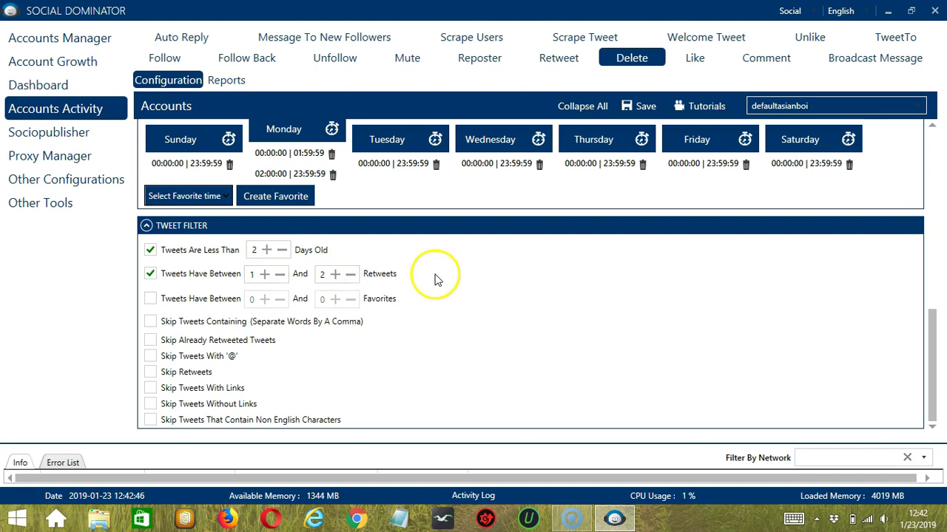
left_click(150, 298)
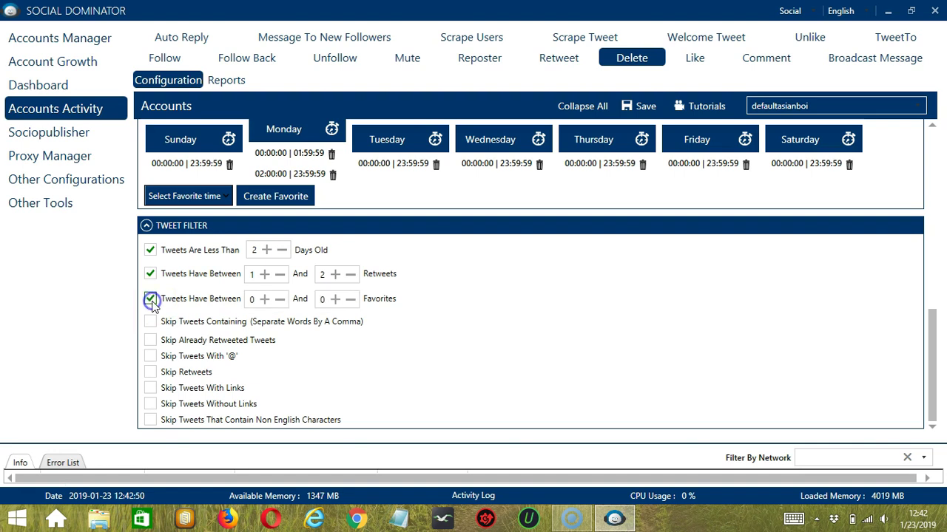
left_click(265, 299)
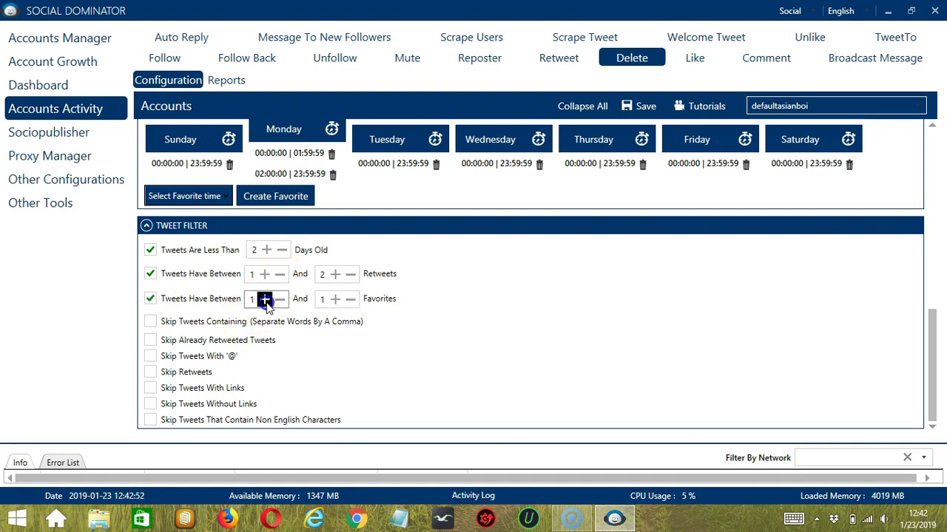
left_click(335, 299)
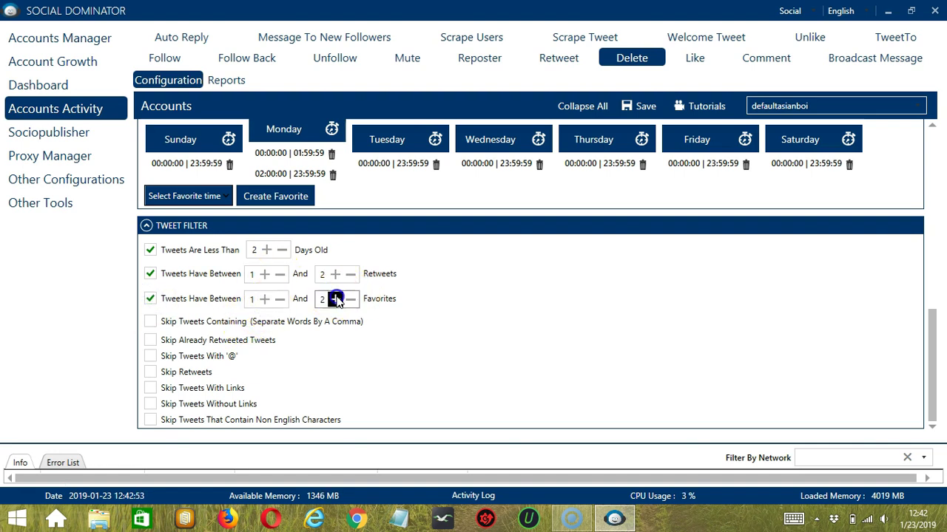
Step: Enable Skip Tweets Containing and load 'politics, government' from must not contain.txt
left_click(151, 323)
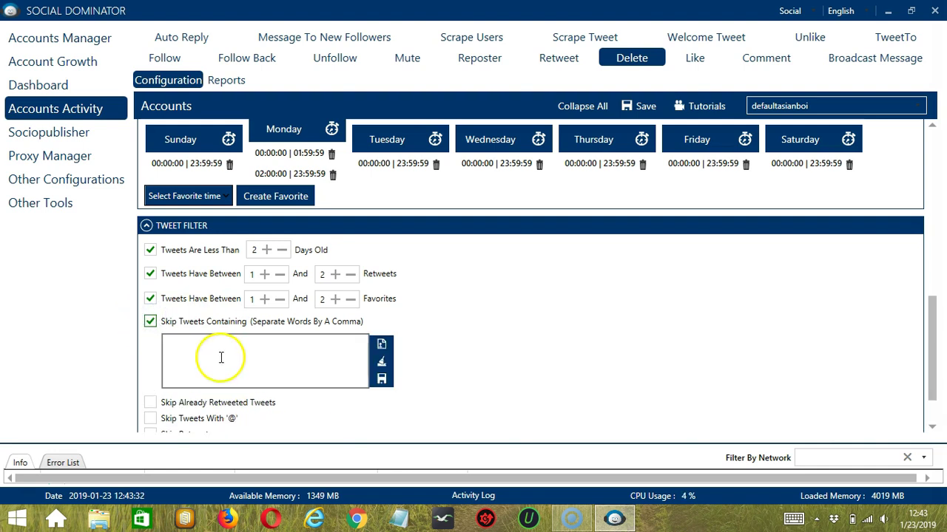
left_click(242, 352)
type("politics,government")
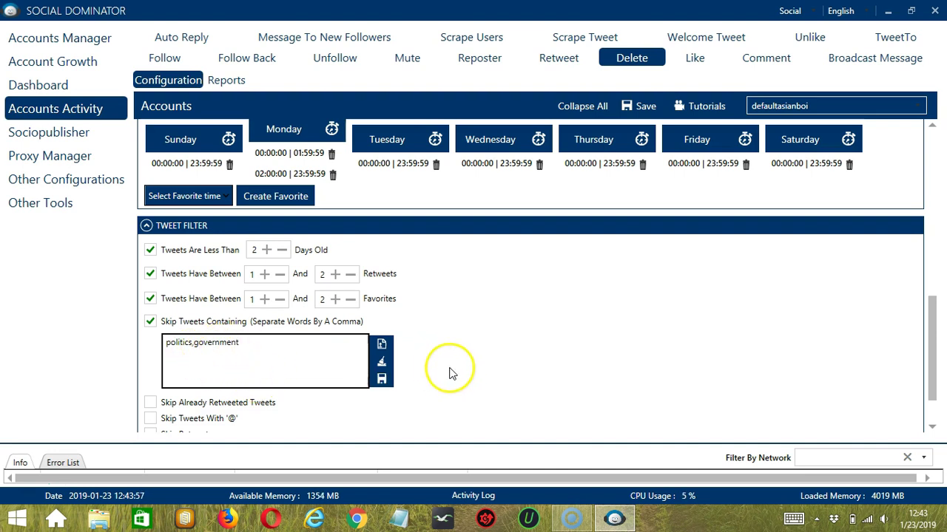
left_click(381, 363)
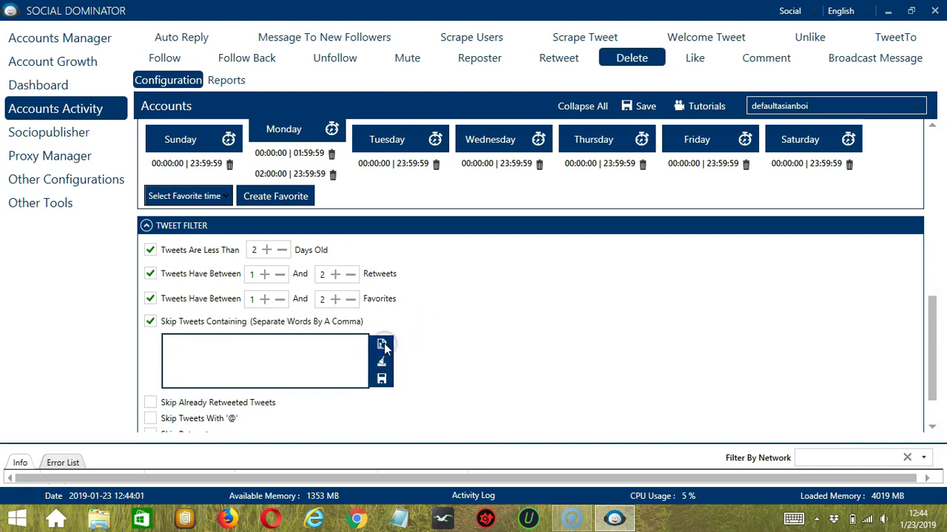
left_click(382, 345)
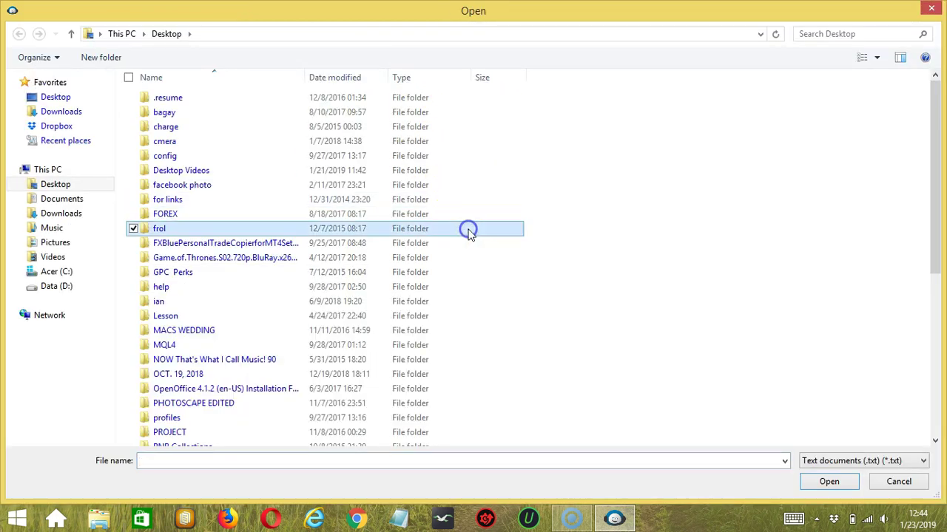
scroll(466, 229, "down", 5)
left_click(190, 380)
left_click(829, 481)
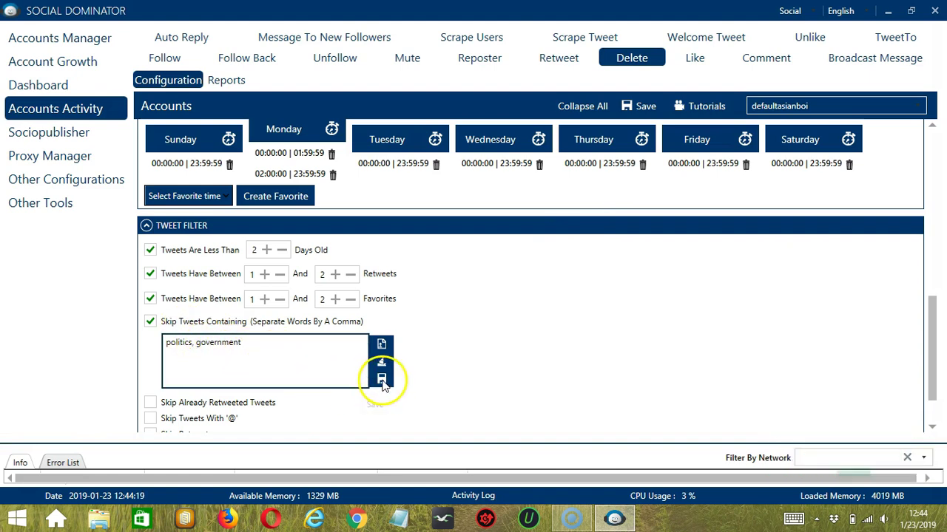
scroll(380, 381, "down", 2)
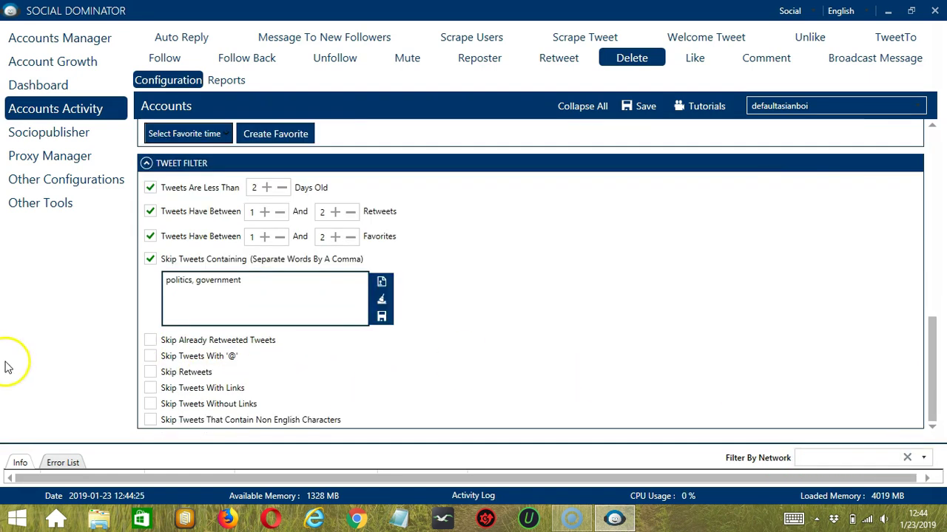
Step: Skip already retweeted, '@', retweet, linked, linkless and non-English tweets
left_click(151, 342)
left_click(150, 358)
left_click(151, 374)
left_click(151, 388)
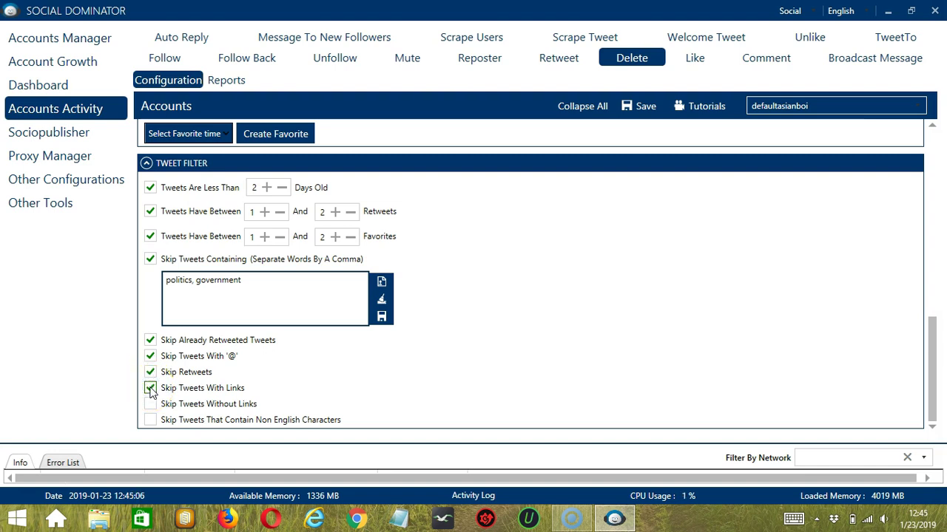
left_click(150, 389)
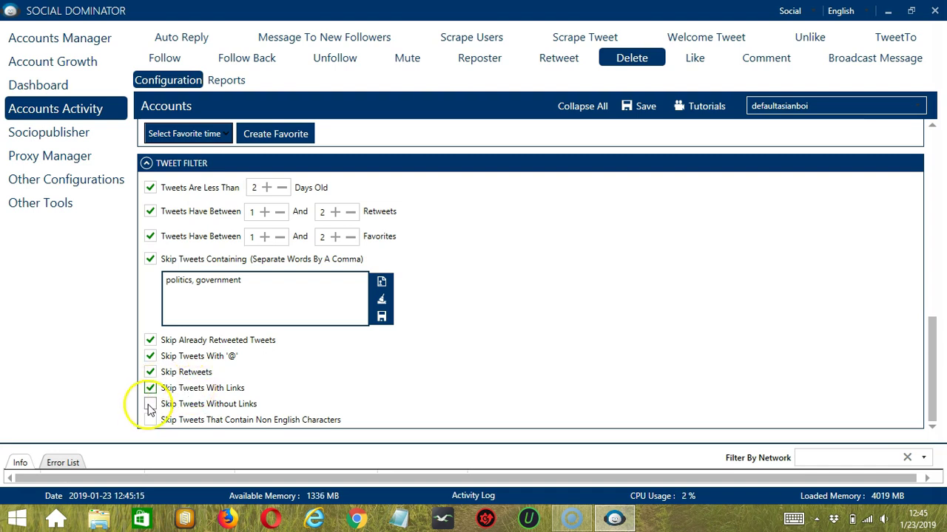
left_click(151, 404)
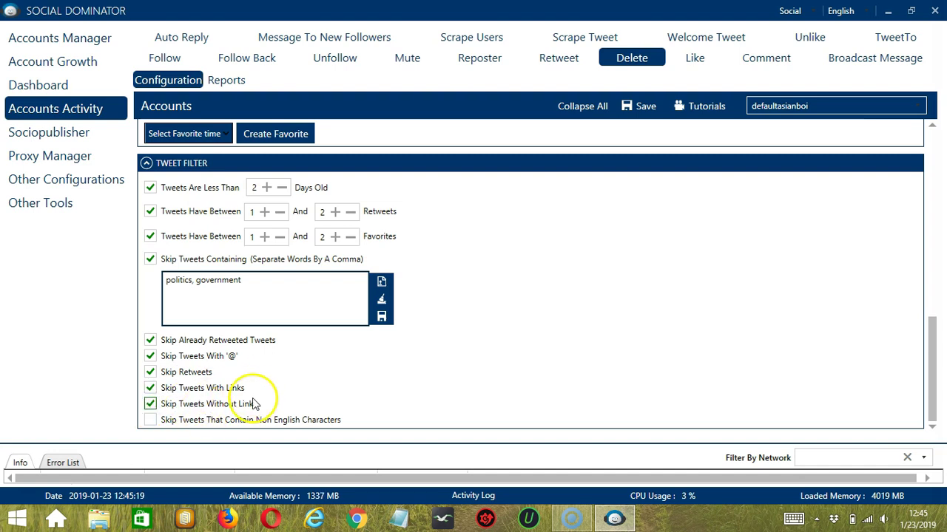
left_click(150, 420)
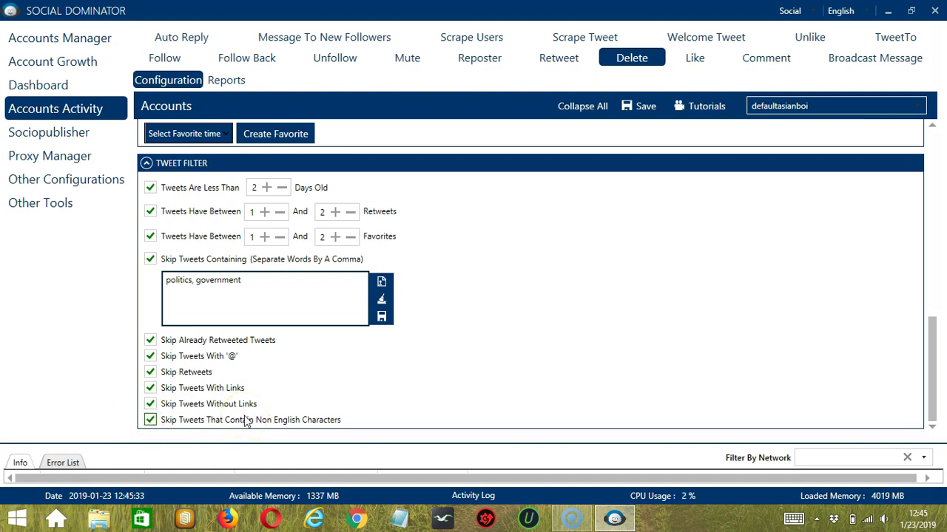
left_click(337, 359)
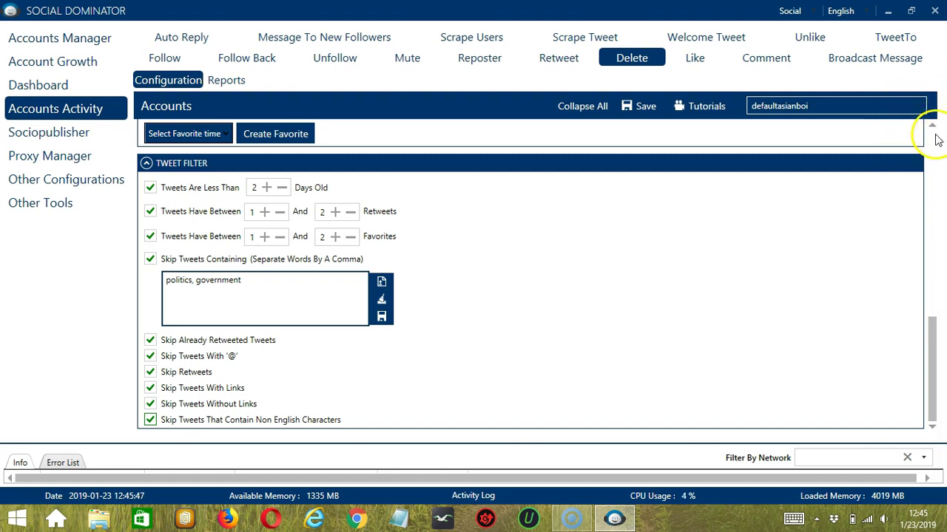
Step: Save the Delete activity settings, confirm the success message, and switch its status to Active
scroll(937, 139, "up", 10)
left_click(645, 106)
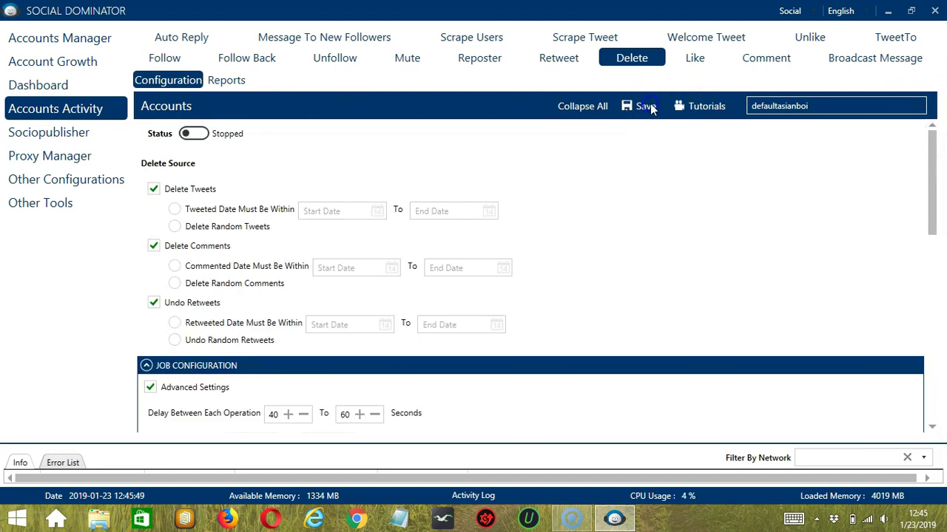
left_click(699, 293)
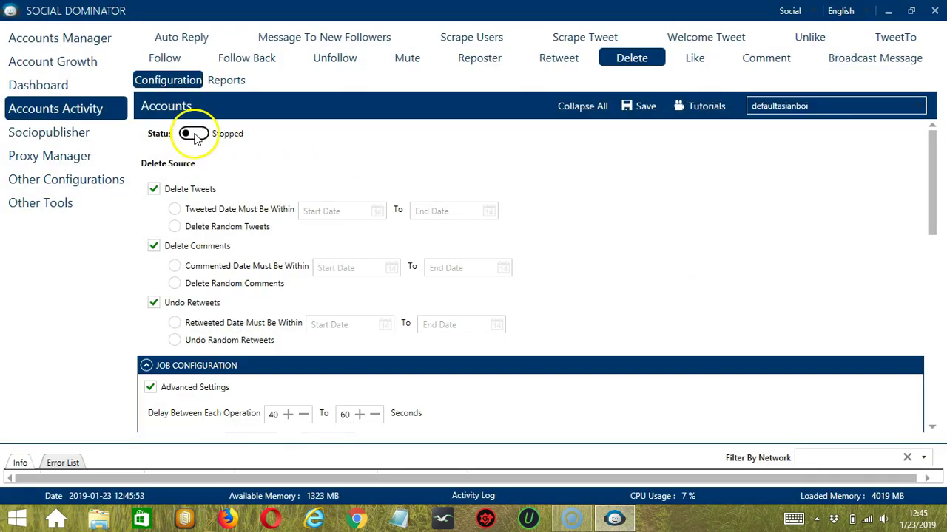
left_click(196, 137)
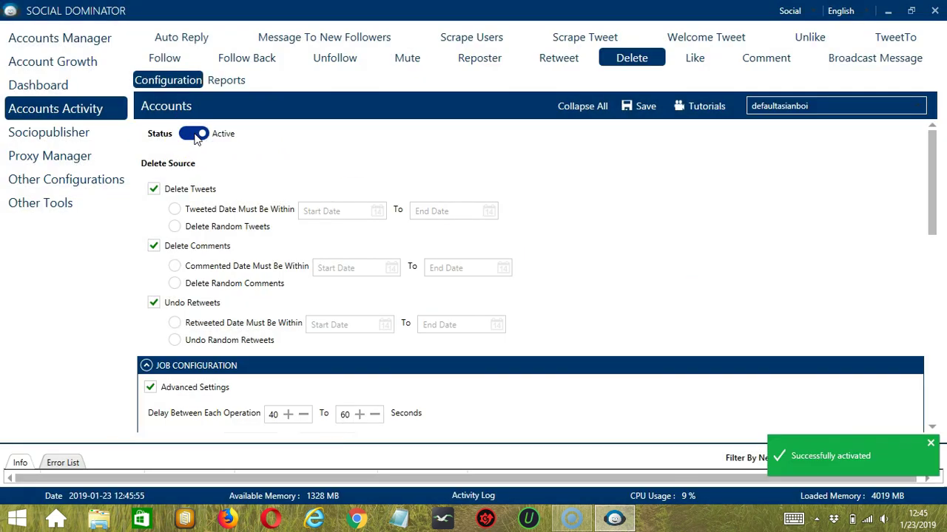
left_click(198, 141)
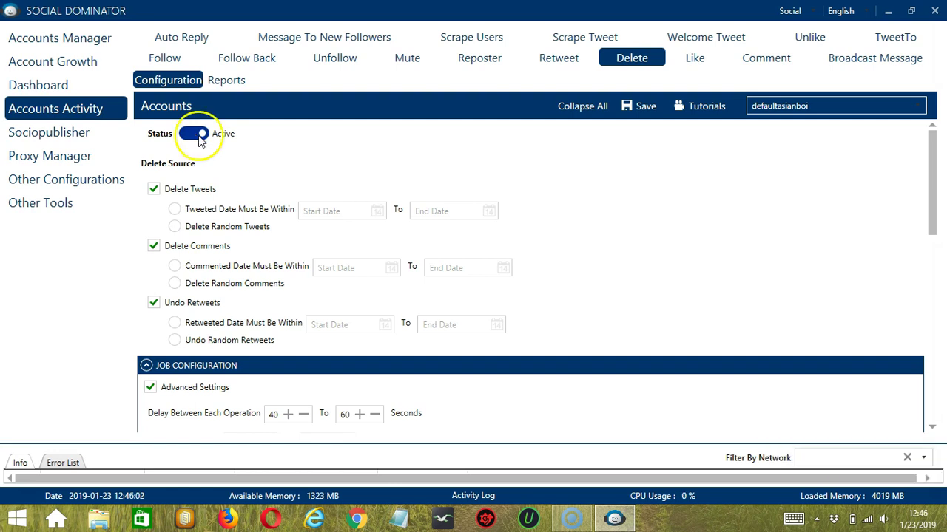
Step: Switch to Twitter Dominator and start a new Delete campaign under Poster
left_click(813, 12)
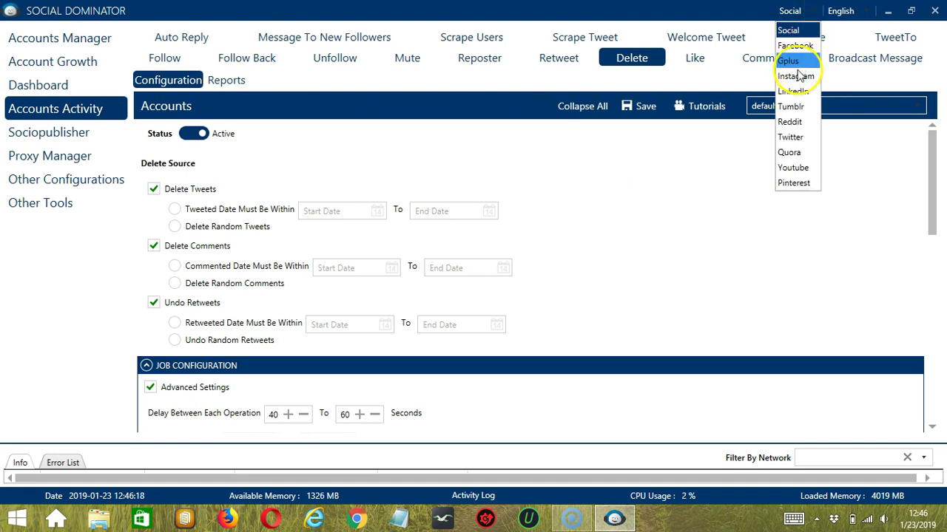
left_click(789, 137)
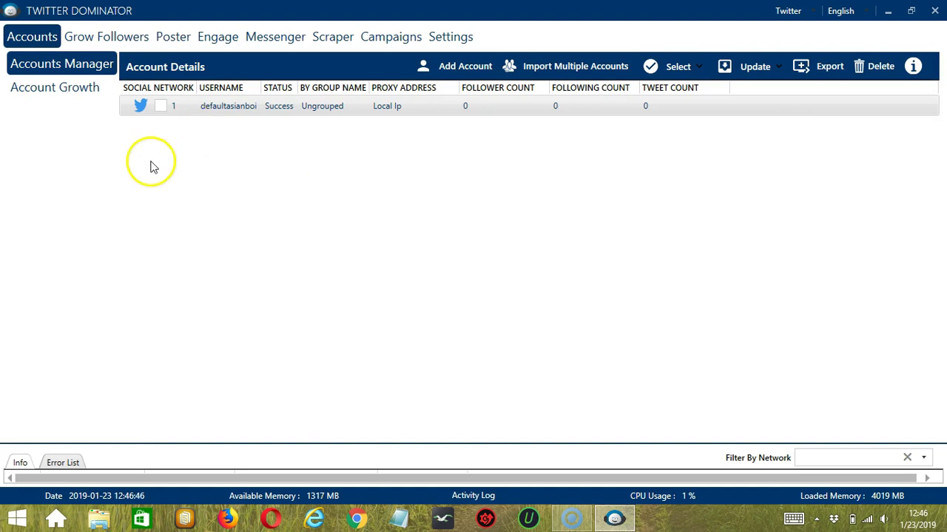
left_click(164, 35)
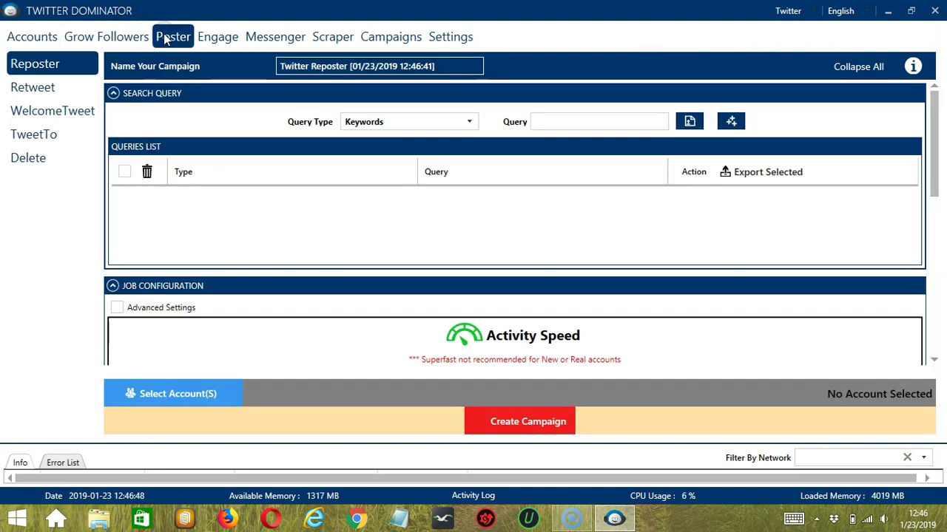
left_click(44, 158)
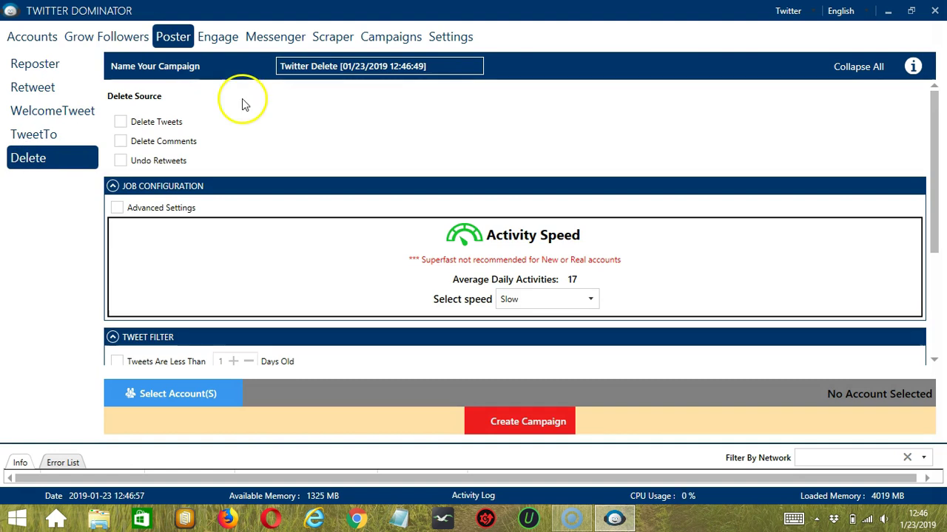
Step: Delete random tweets, skipping already-retweeted tweets and tweets with links, then choose accounts
left_click(143, 125)
left_click(141, 159)
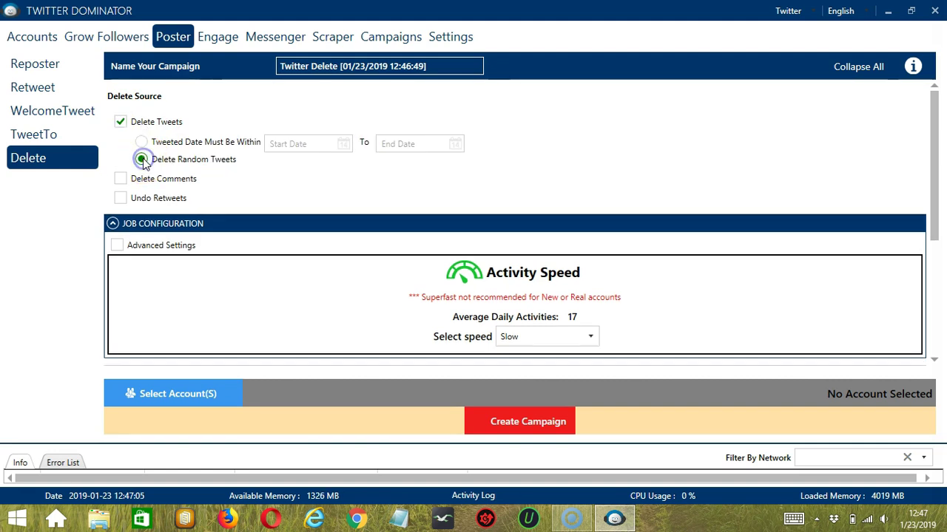
left_click(934, 364)
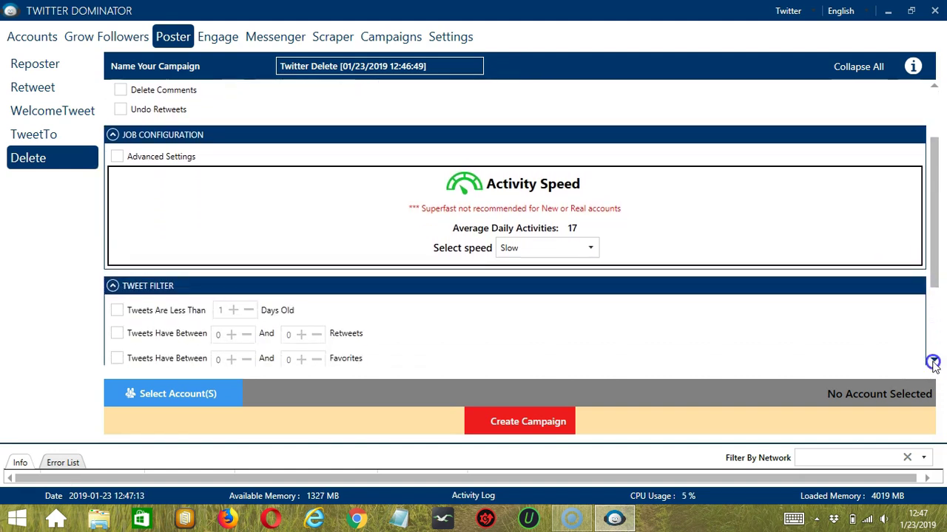
scroll(934, 363, "down", 5)
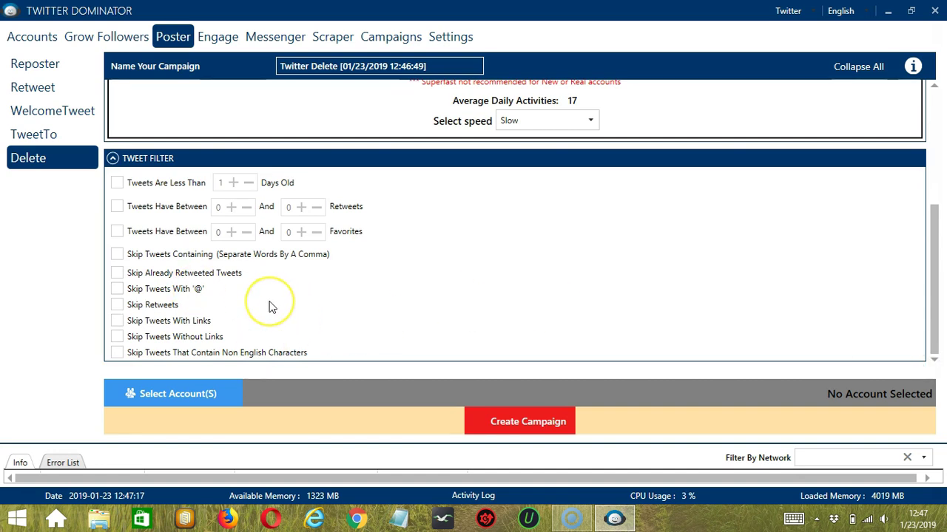
left_click(117, 273)
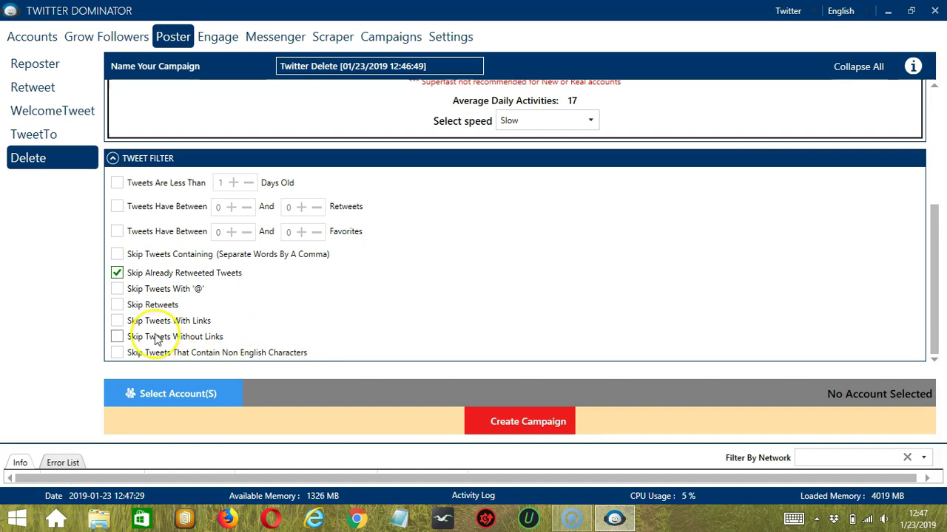
left_click(117, 321)
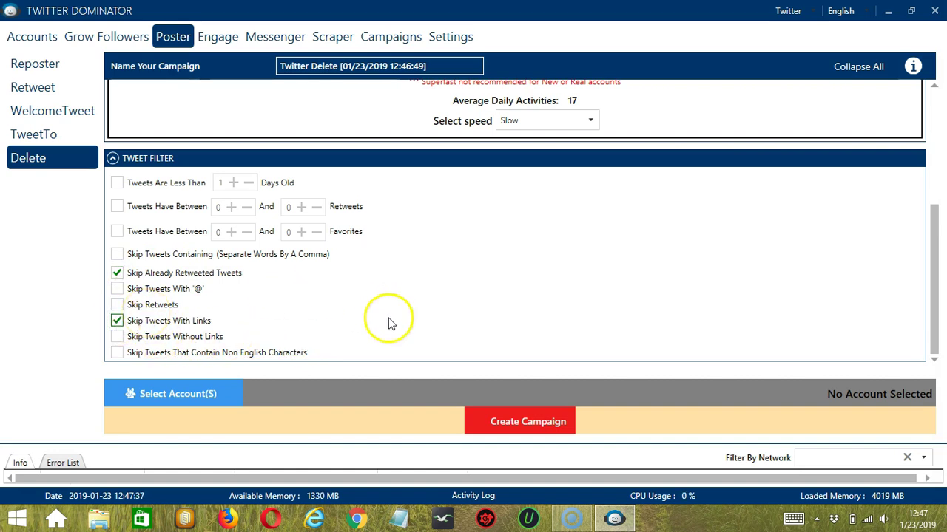
left_click(235, 392)
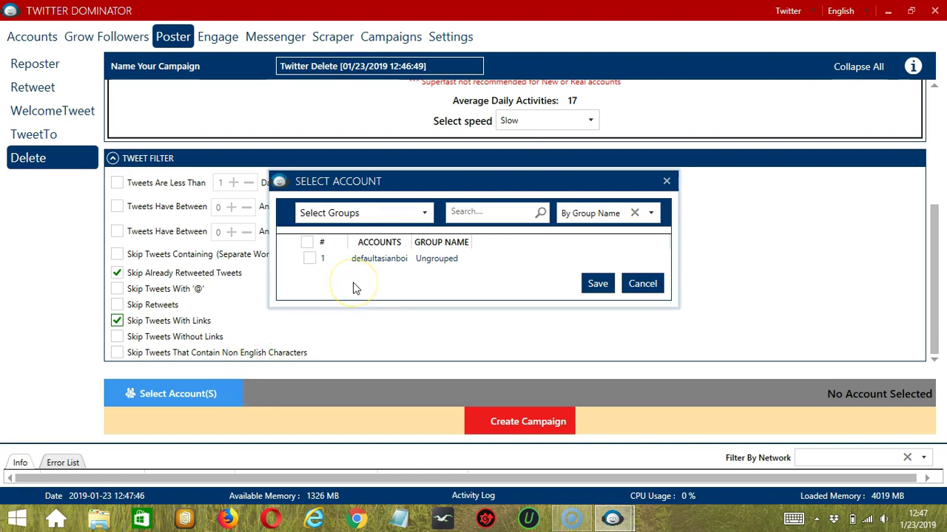
Step: Assign the single account to the campaign and create it
left_click(309, 258)
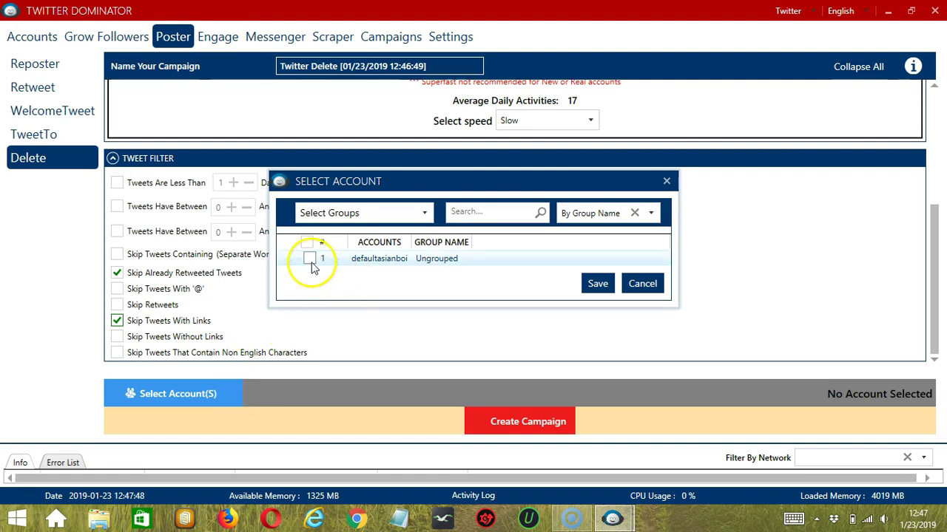
left_click(596, 286)
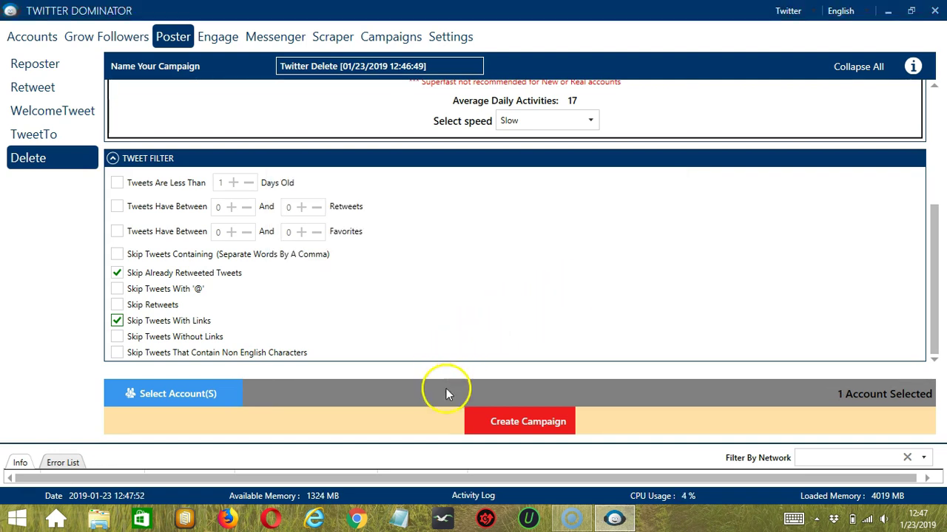
left_click(478, 422)
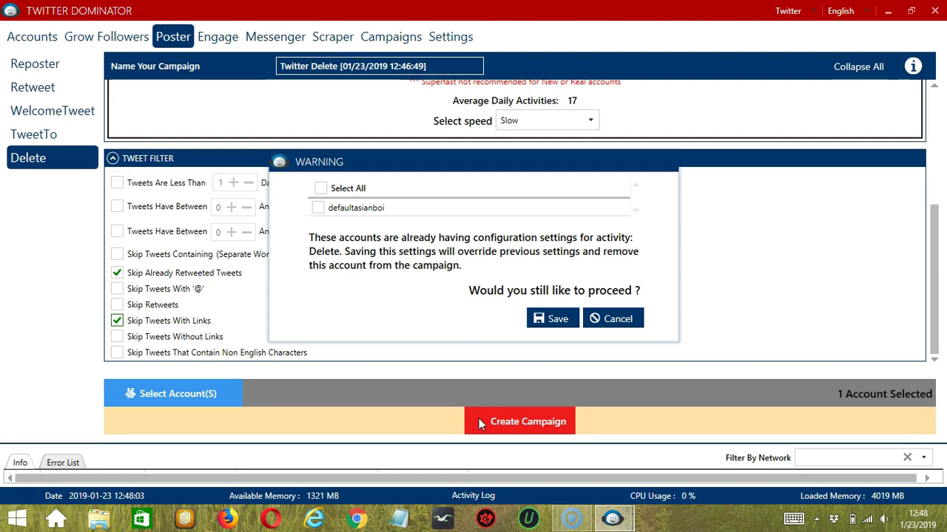
Step: Tick the account in the override warning and save, making the campaign Active
left_click(320, 209)
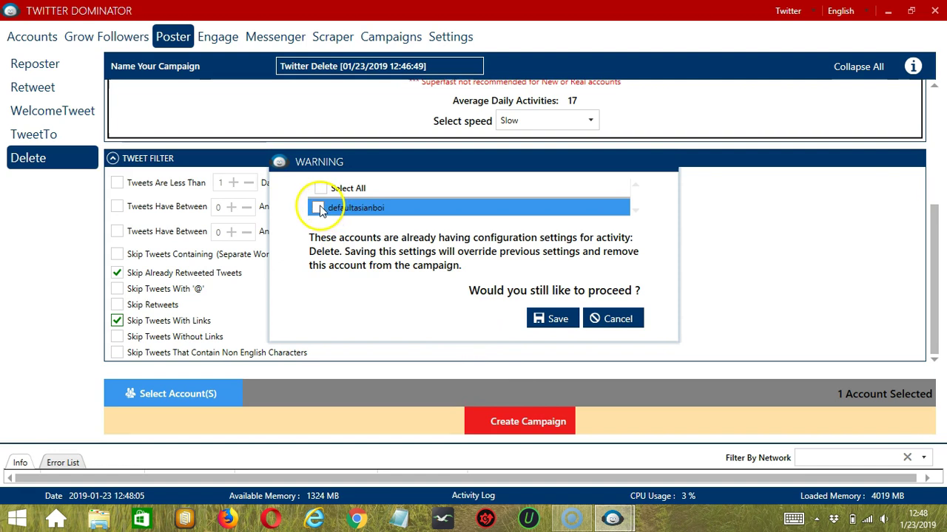
left_click(320, 210)
left_click(556, 317)
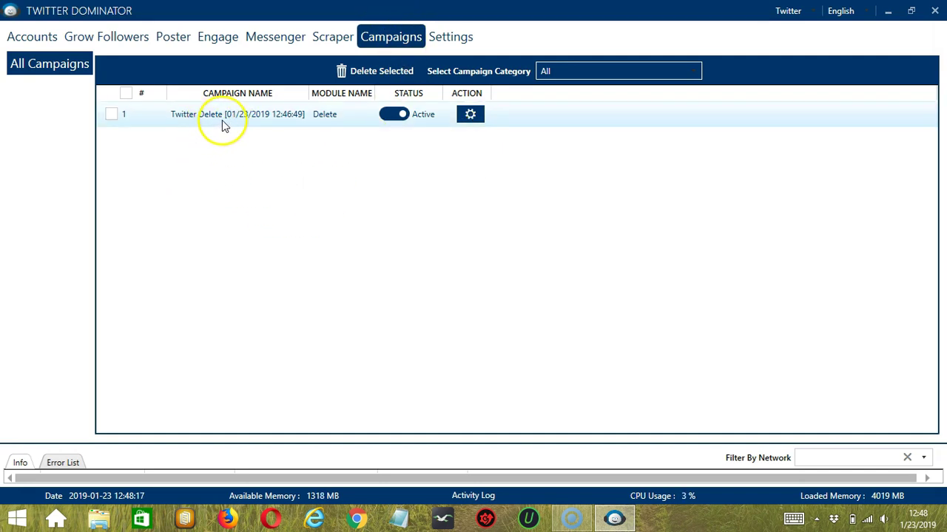
Step: Switch the Twitter Delete campaign's status to Paused
left_click(397, 115)
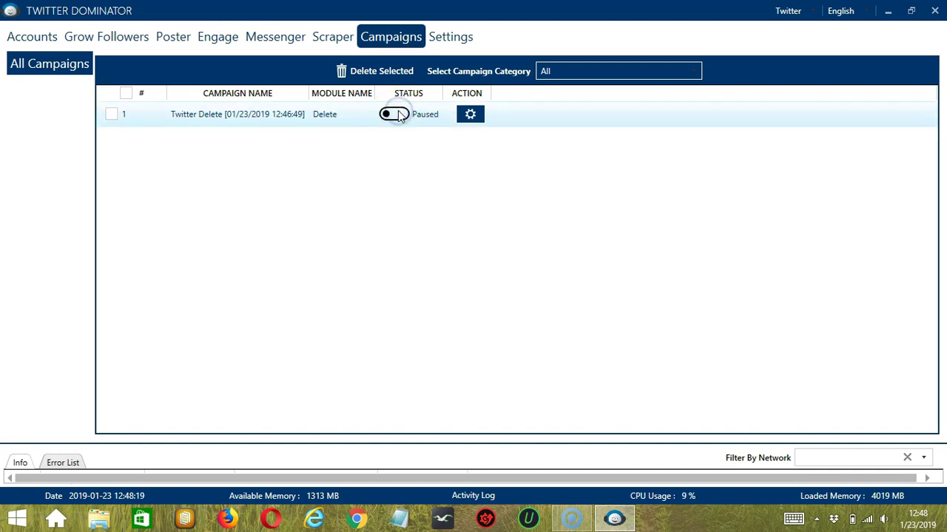
left_click(471, 118)
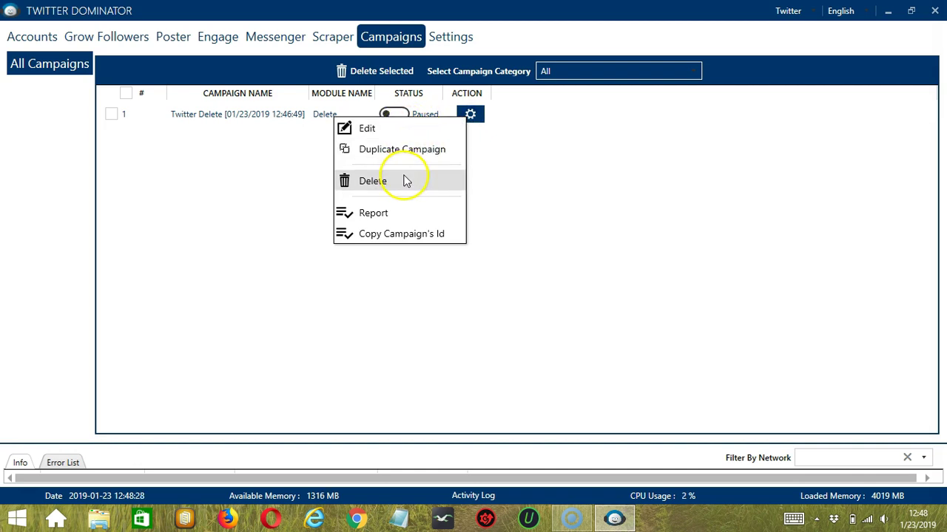
left_click(537, 188)
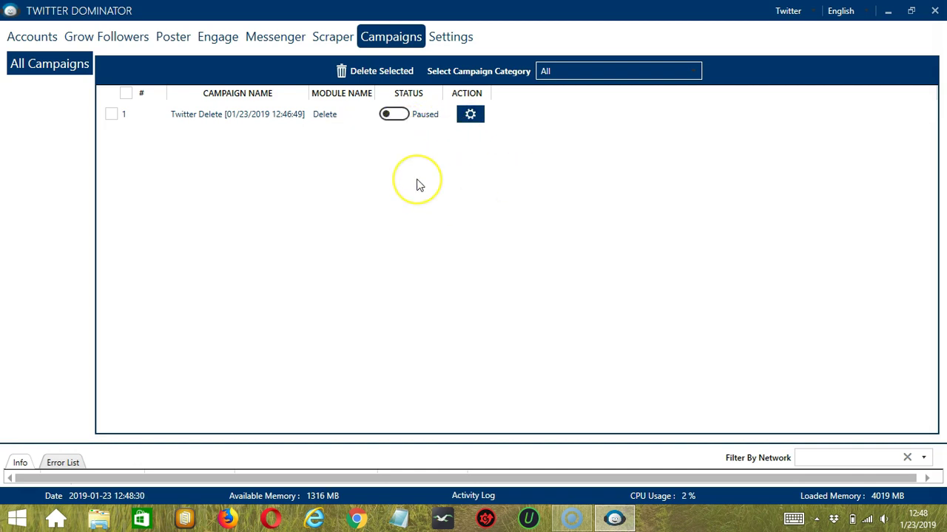